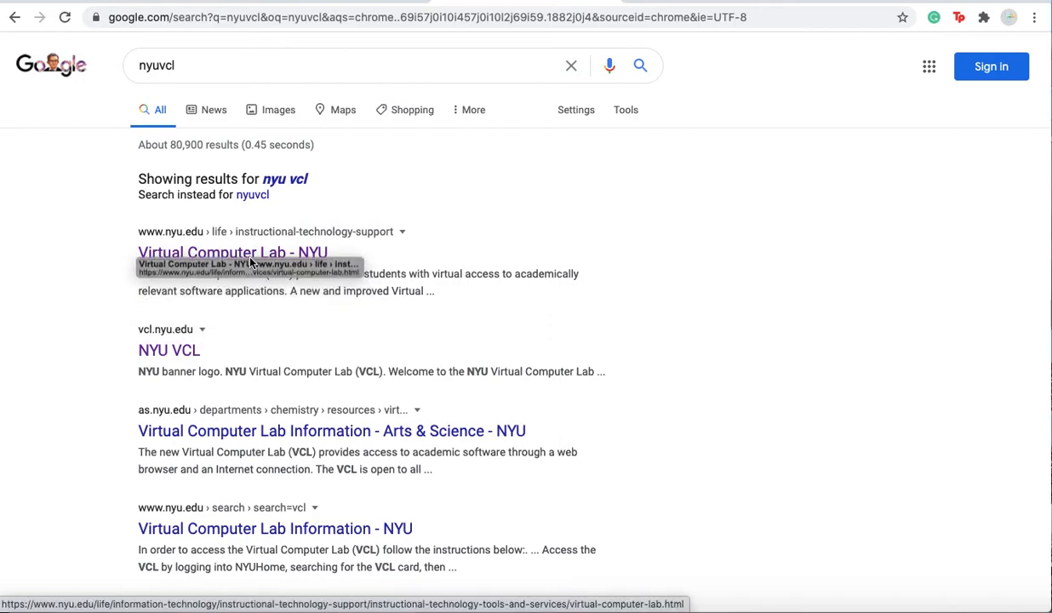
- Open the NYU VCL search result, enter the lab, and scroll the catalog to SPSS 26
click(185, 350)
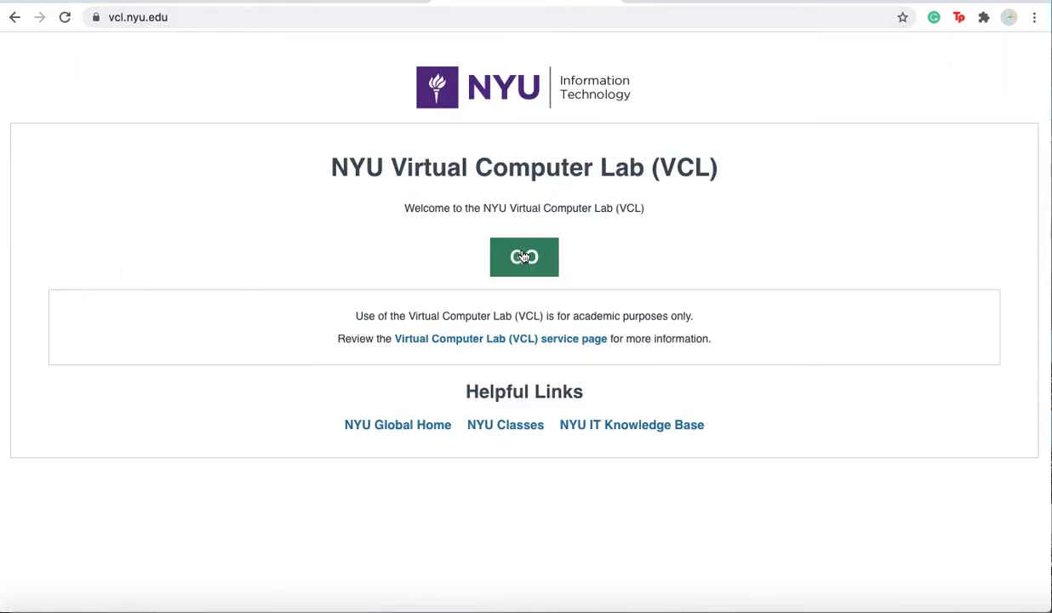
click(524, 257)
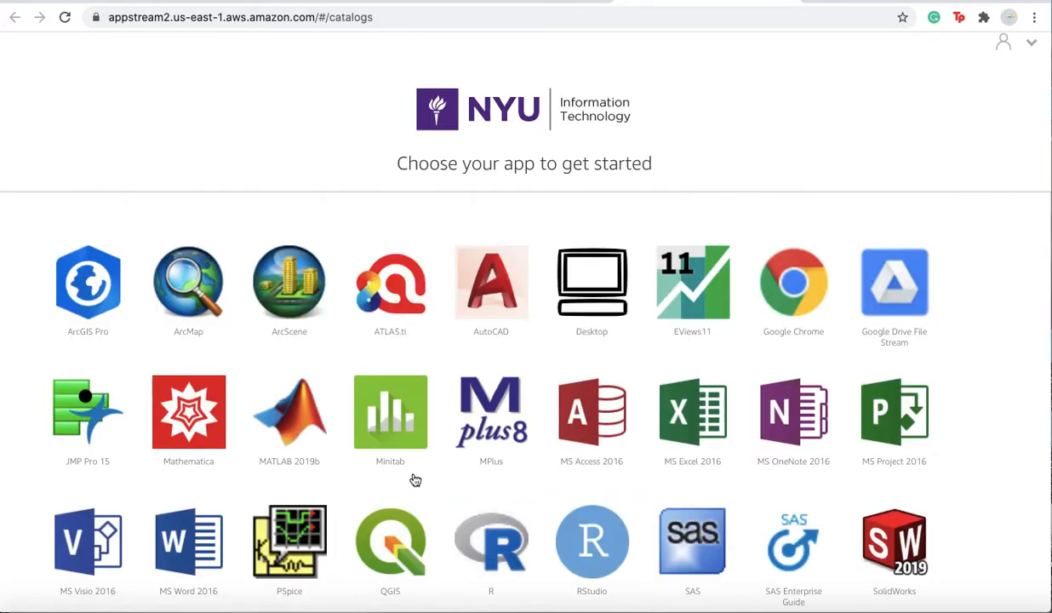
scroll(414, 480, down, 4)
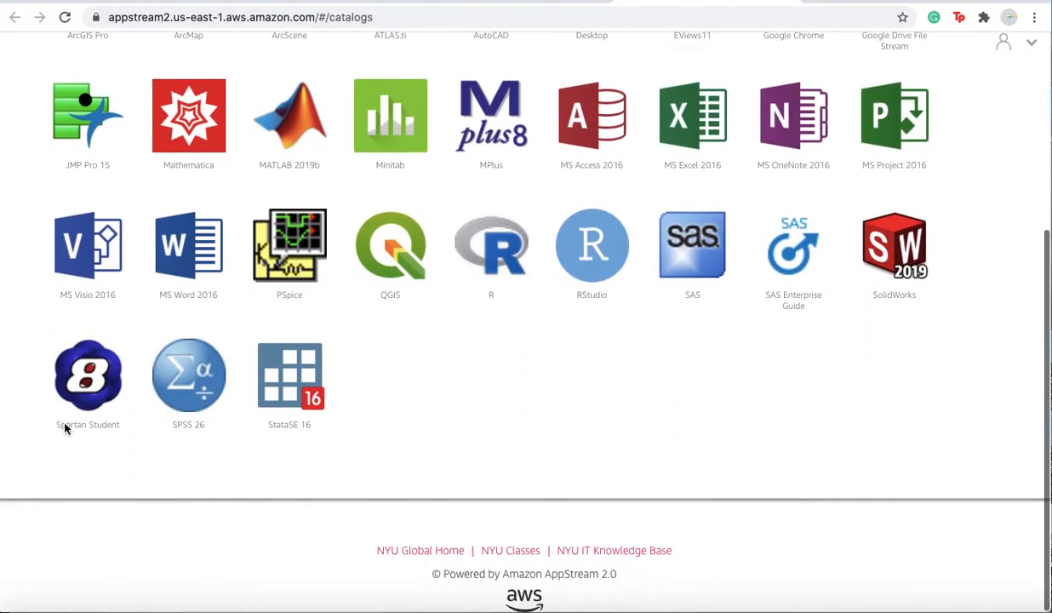
- Launch SPSS 26 from the AppStream catalog and wait while the session loads
click(191, 382)
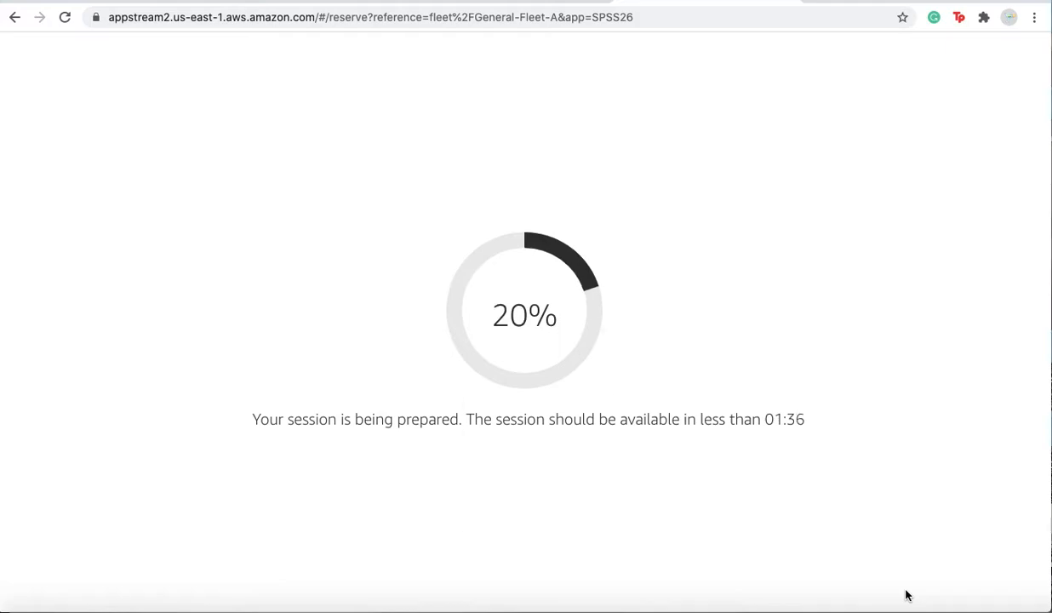
key(XF86AudioRaiseVolume)
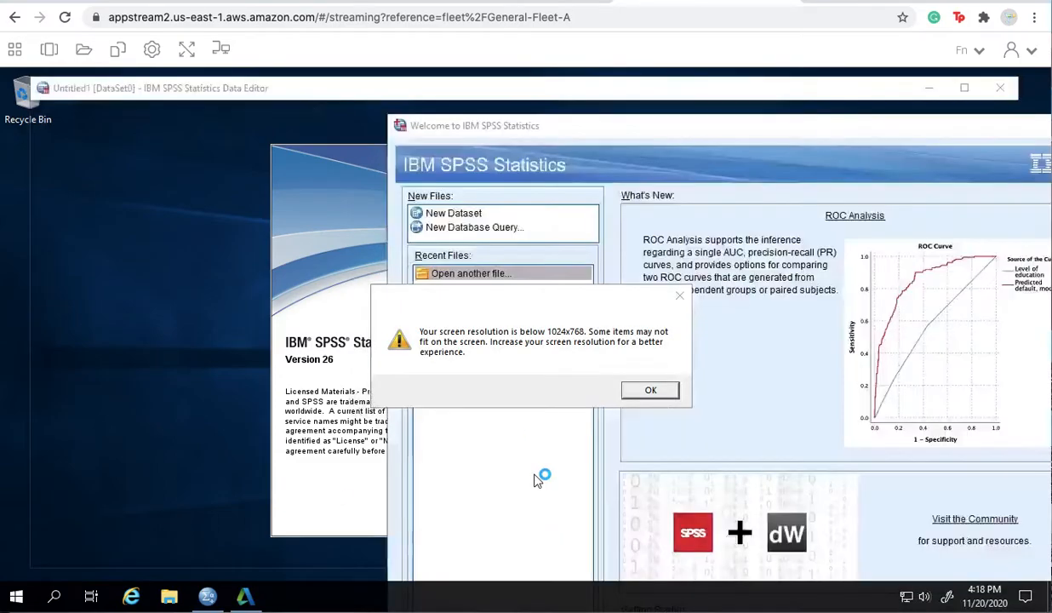
- Dismiss the screen-resolution warning and close the SPSS welcome window
click(660, 390)
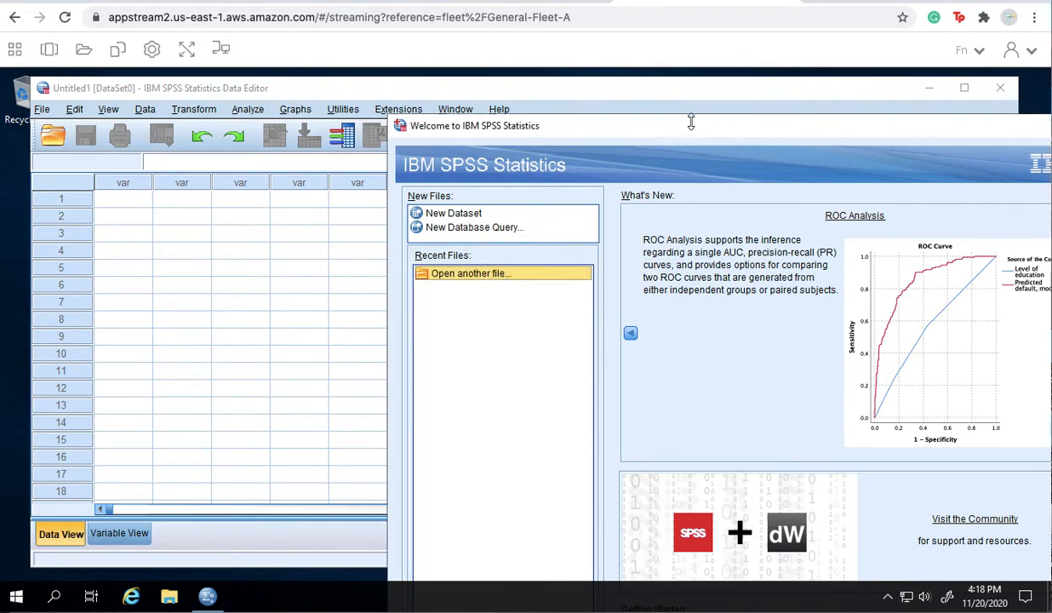
drag(751, 127, 499, 130)
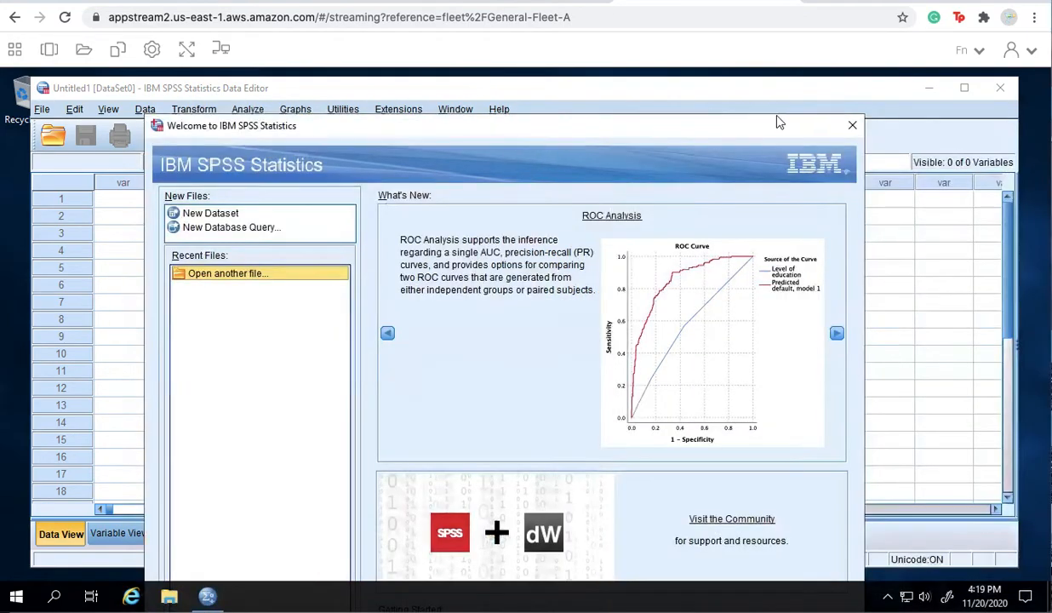
click(854, 128)
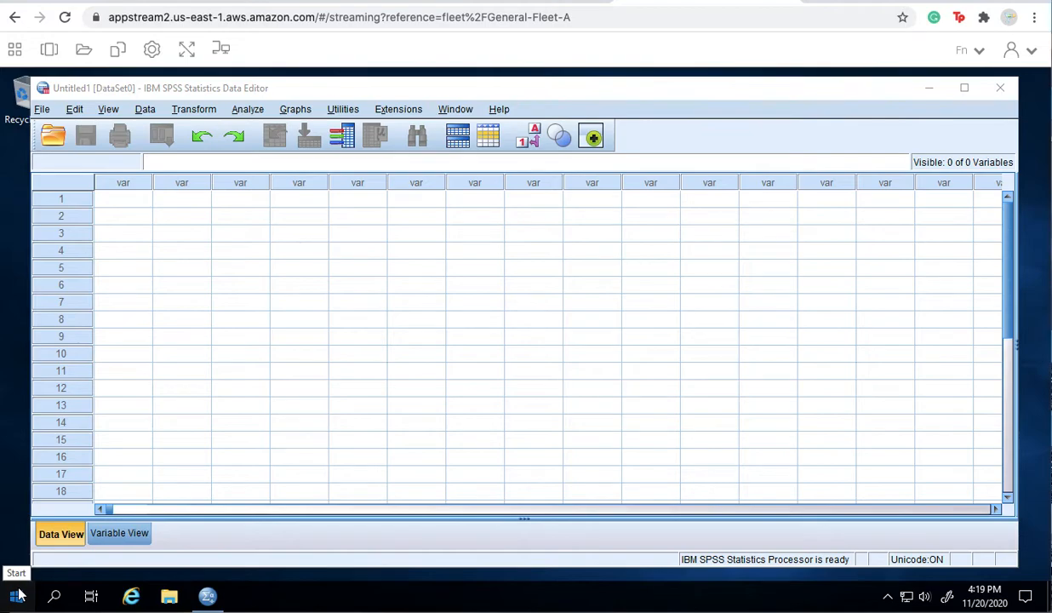
click(17, 595)
- Launch Chrome on the remote desktop and go to newclasses.nyu.edu
scroll(73, 438, down, 3)
scroll(74, 451, down, 10)
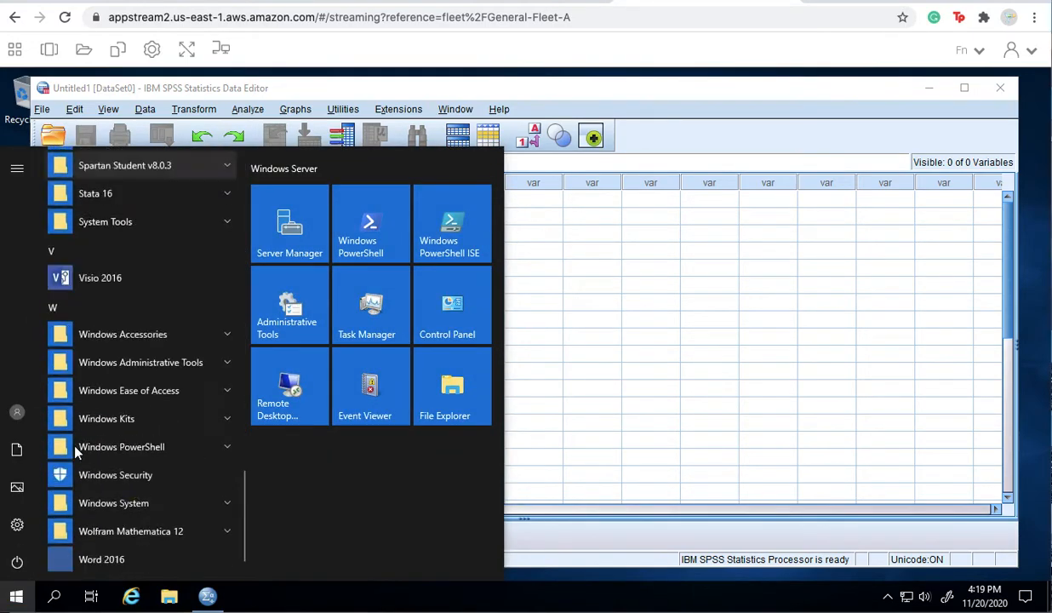
scroll(74, 451, up, 8)
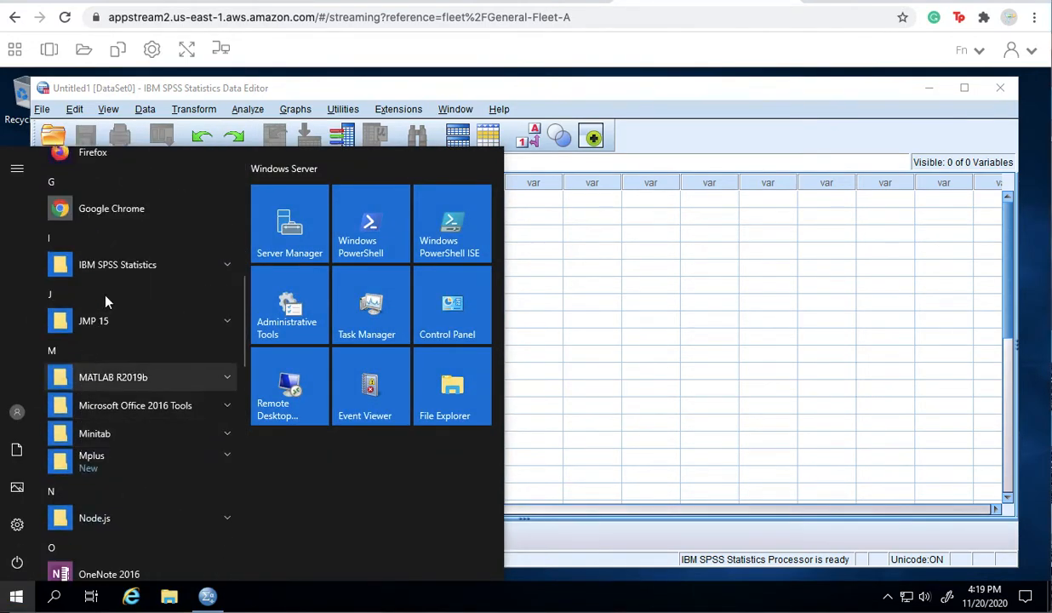
click(97, 209)
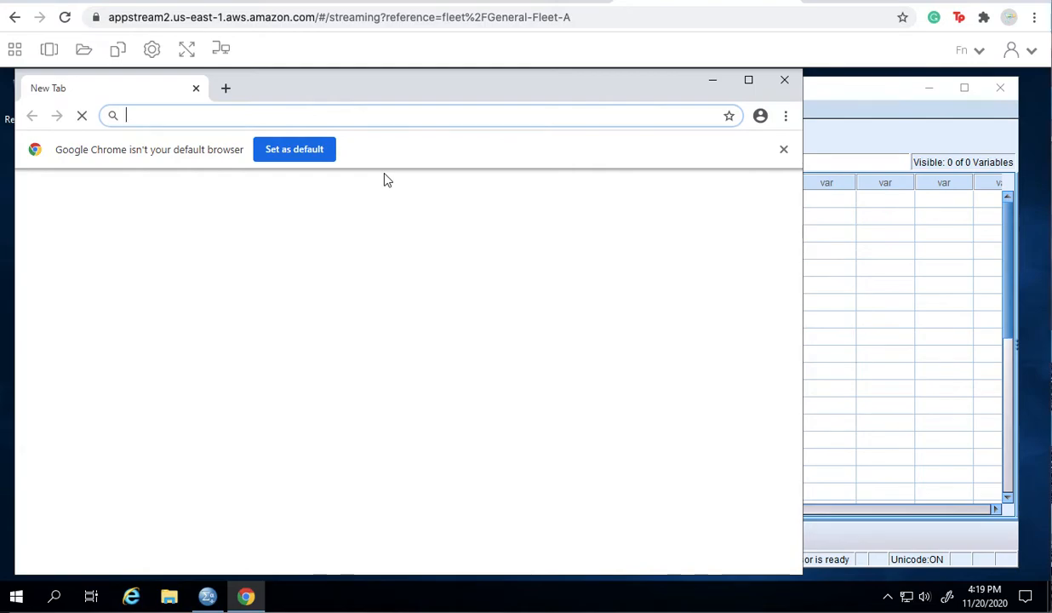
text(new)
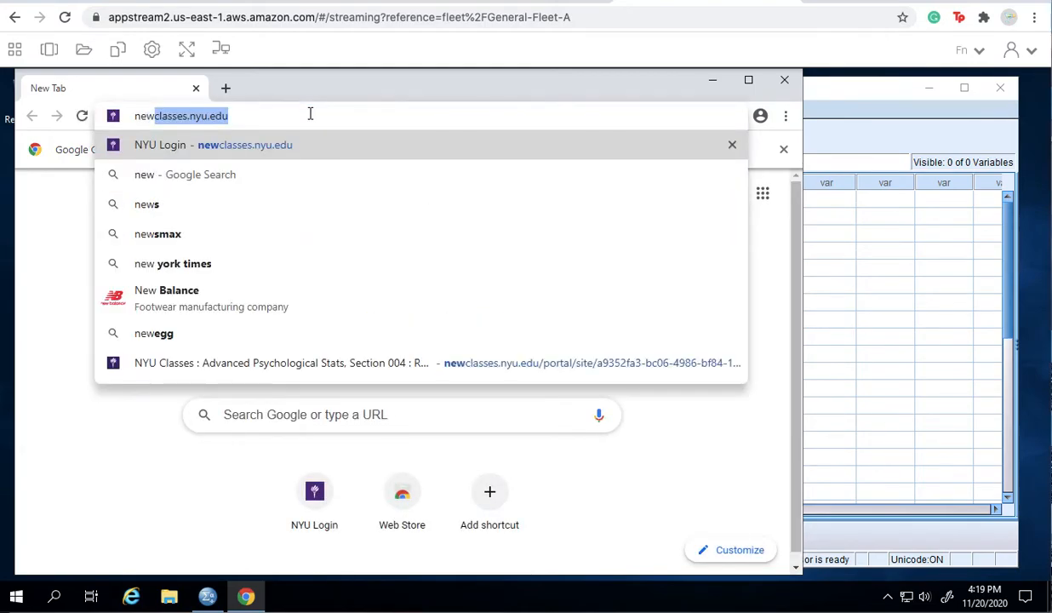
key(Return)
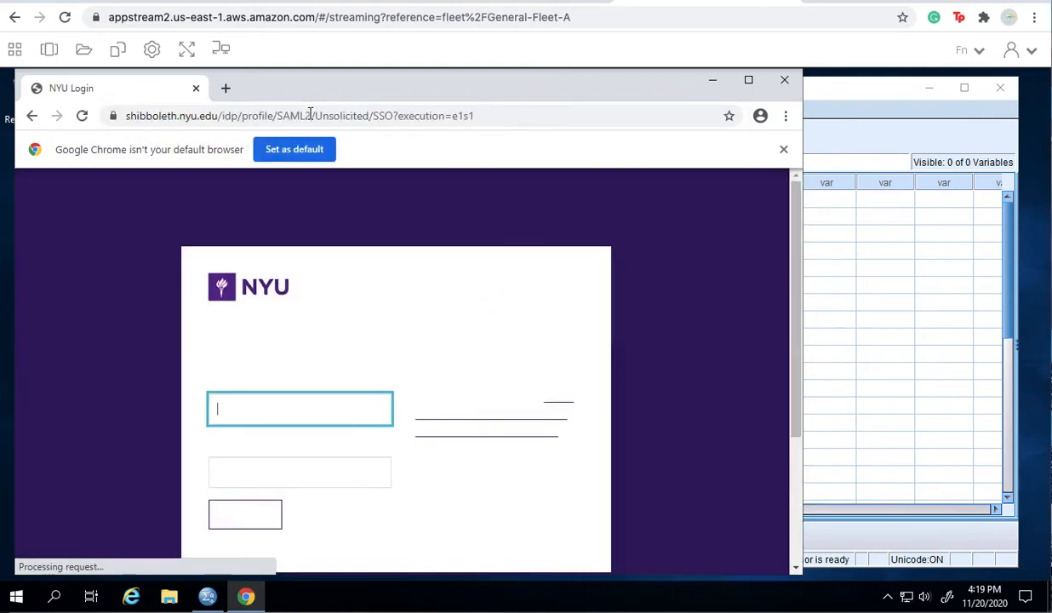
- Sign in with the NetID and password, save the password, and send a Duo push
text(ste245)
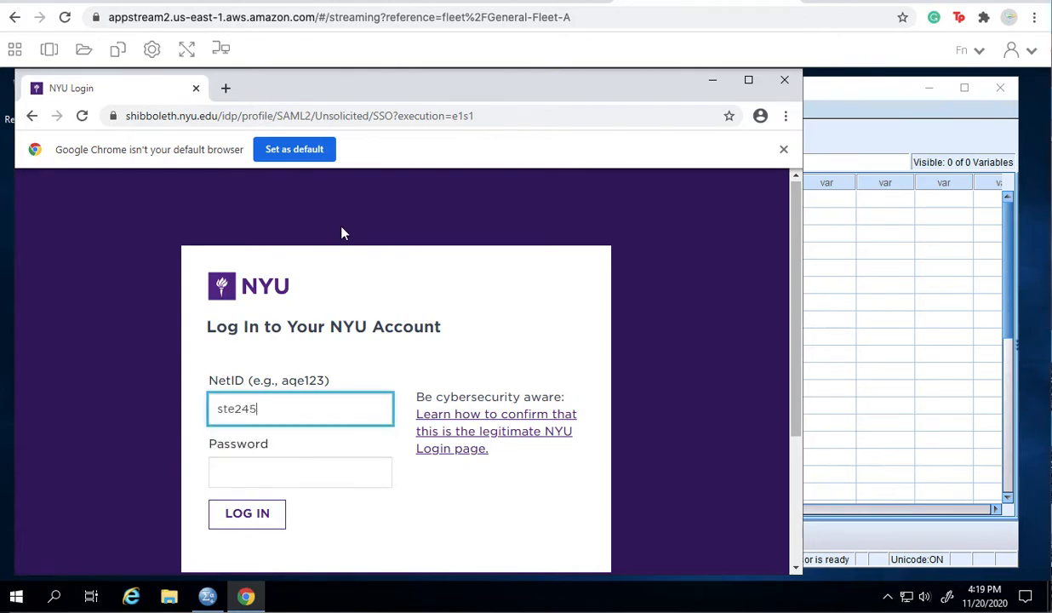
key(Tab)
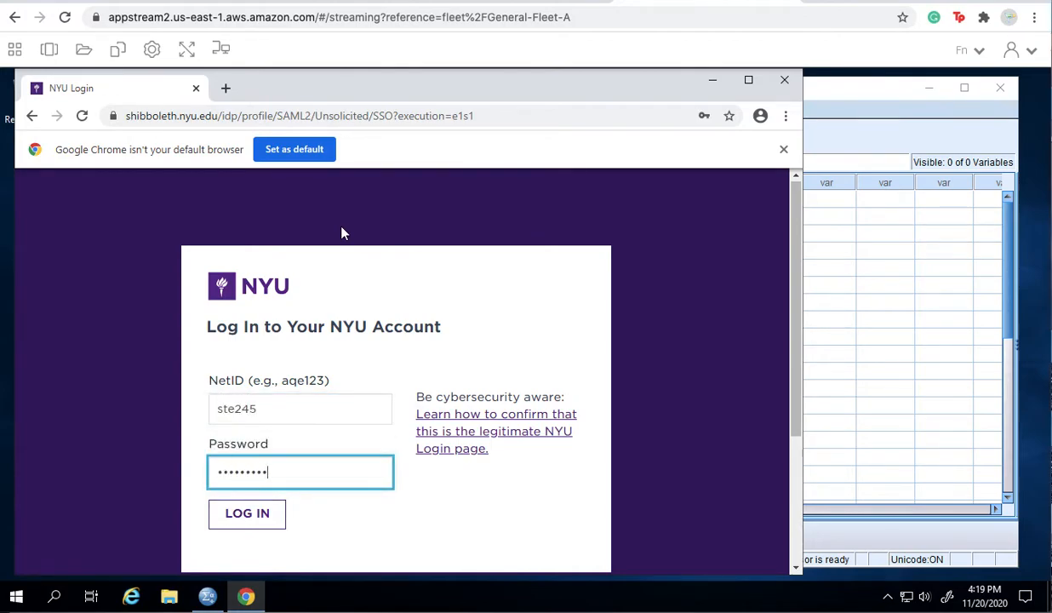
key(Return)
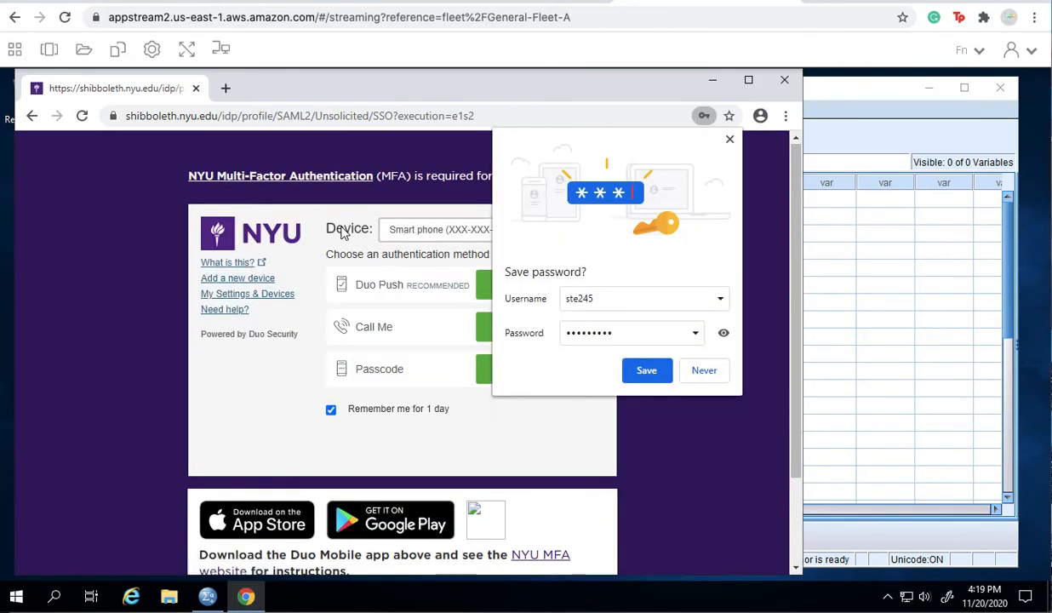
click(646, 370)
click(513, 281)
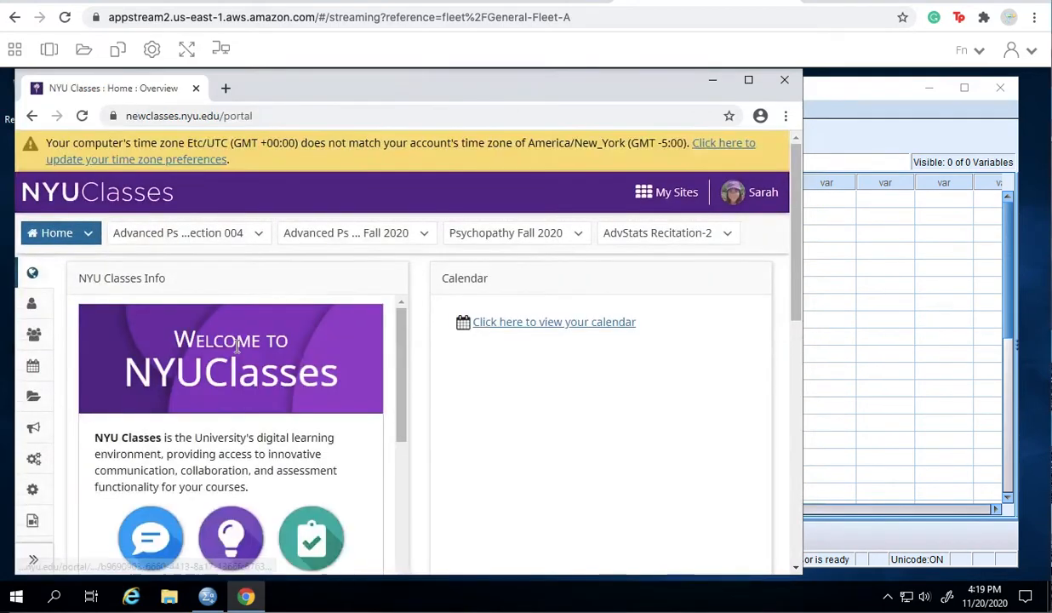
- Download the Rats .sav file from the section 004 course's Formatted Data resources
click(239, 239)
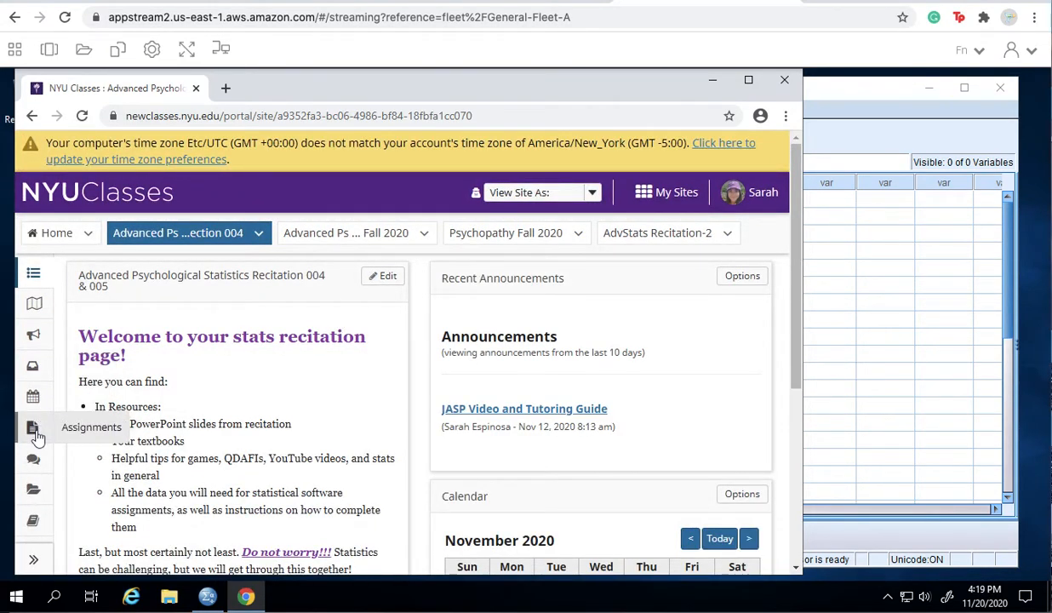
click(35, 496)
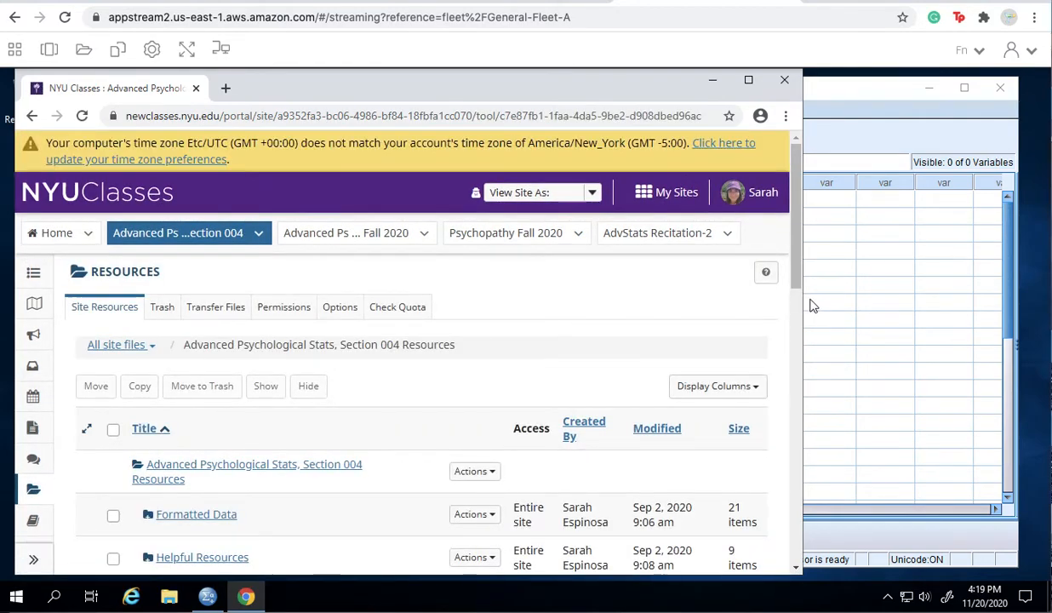
drag(802, 297, 892, 294)
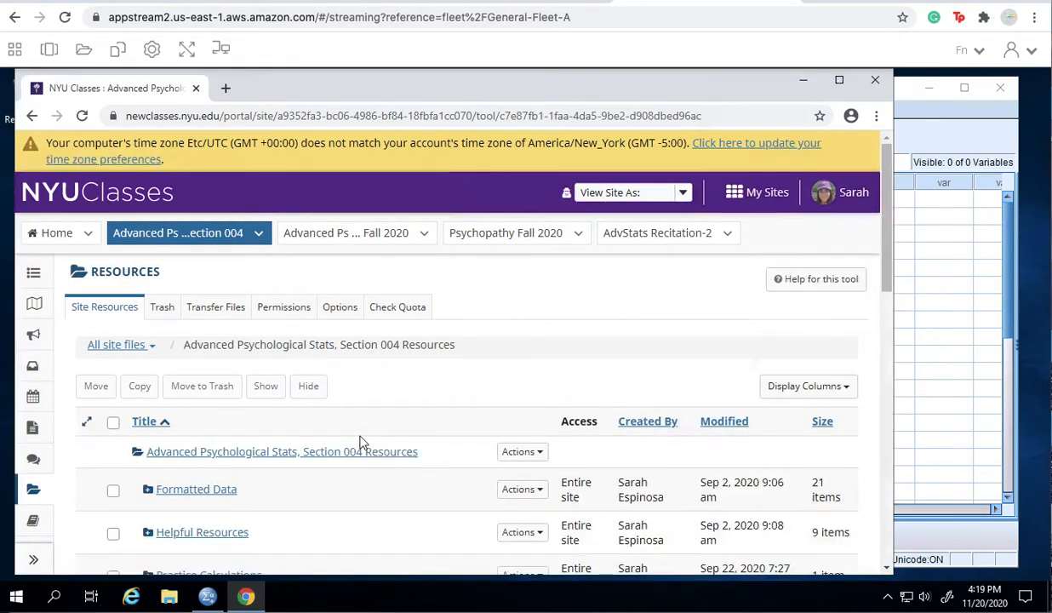
click(216, 490)
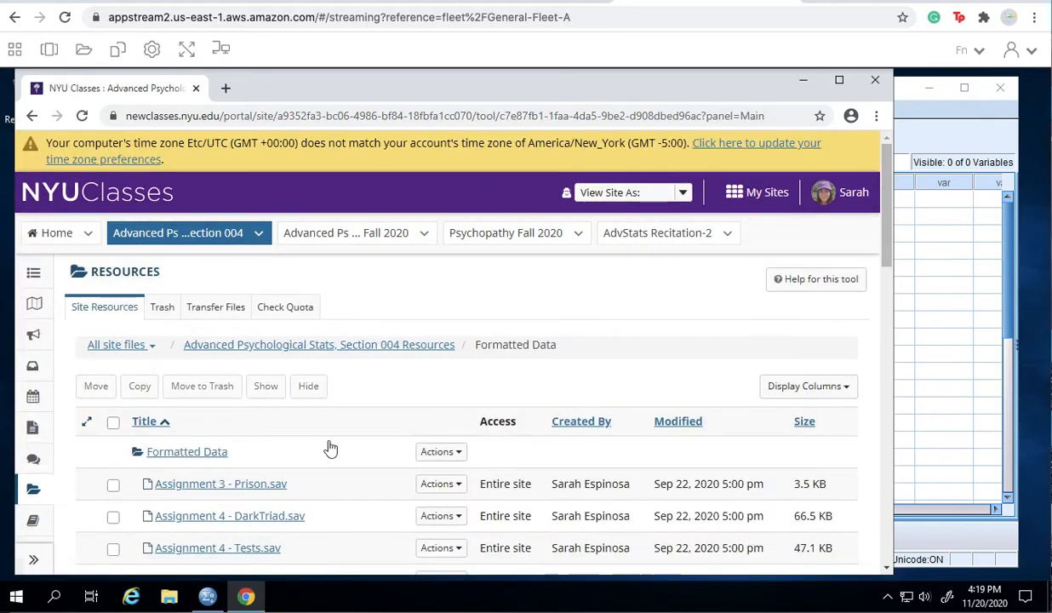
scroll(411, 436, down, 10)
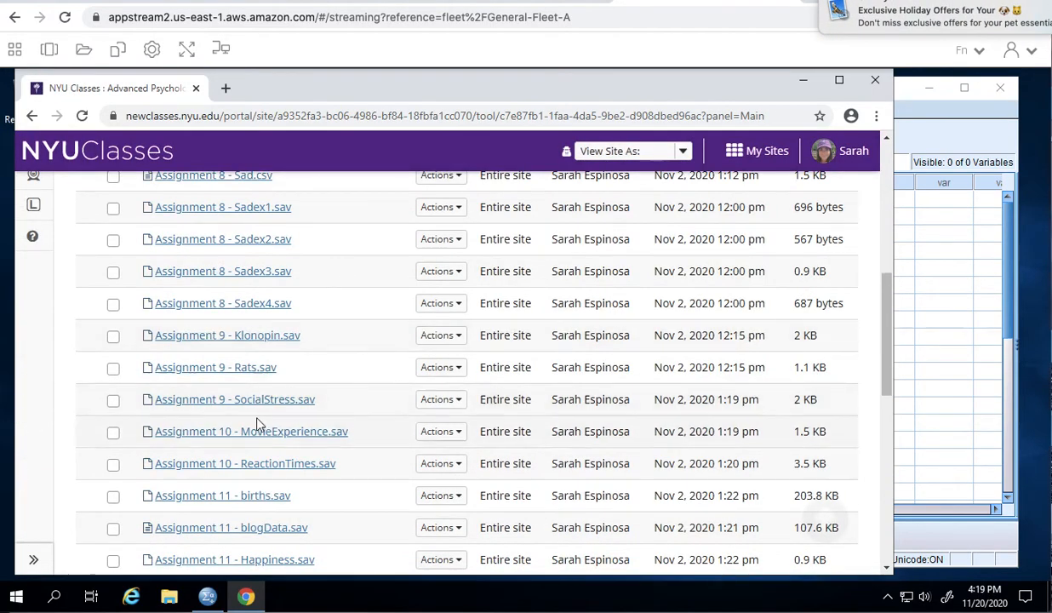
click(235, 371)
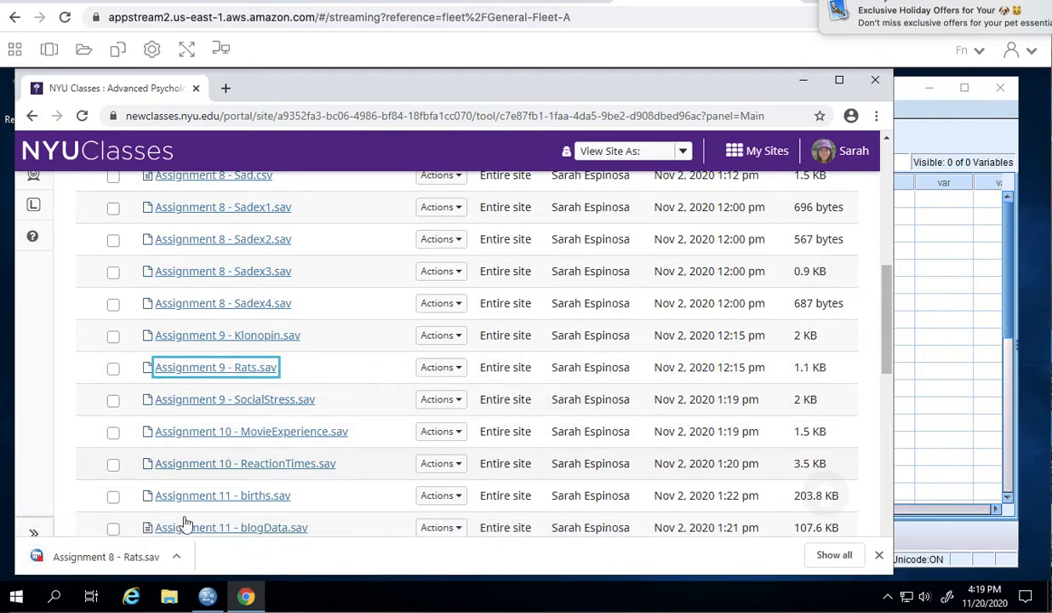
click(802, 81)
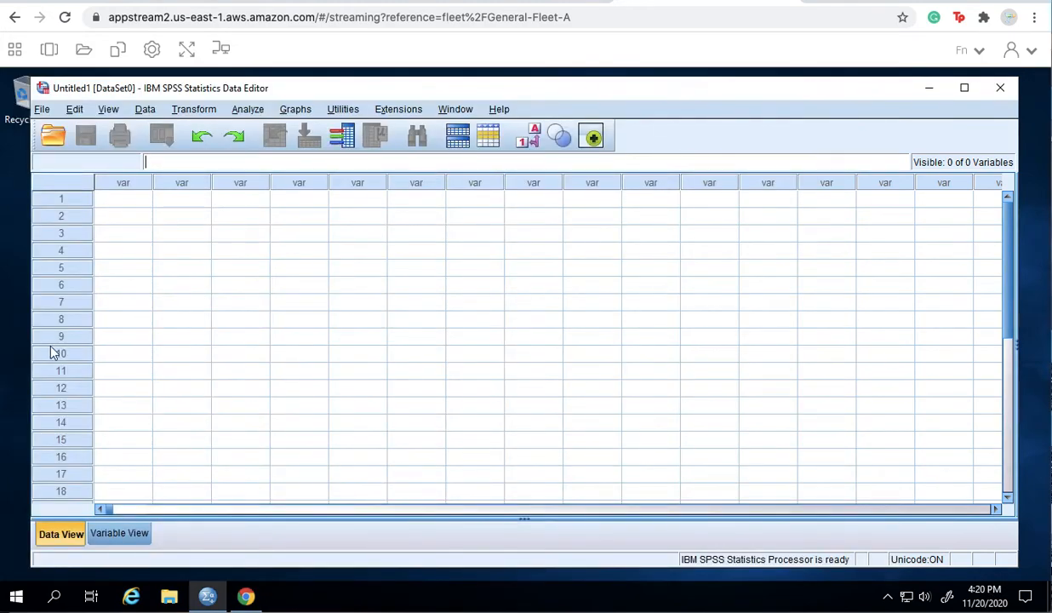
- Open Assignment 8 - Rats.sav from the Downloads folder via File > Open > Data
click(41, 114)
mouse_move(84, 148)
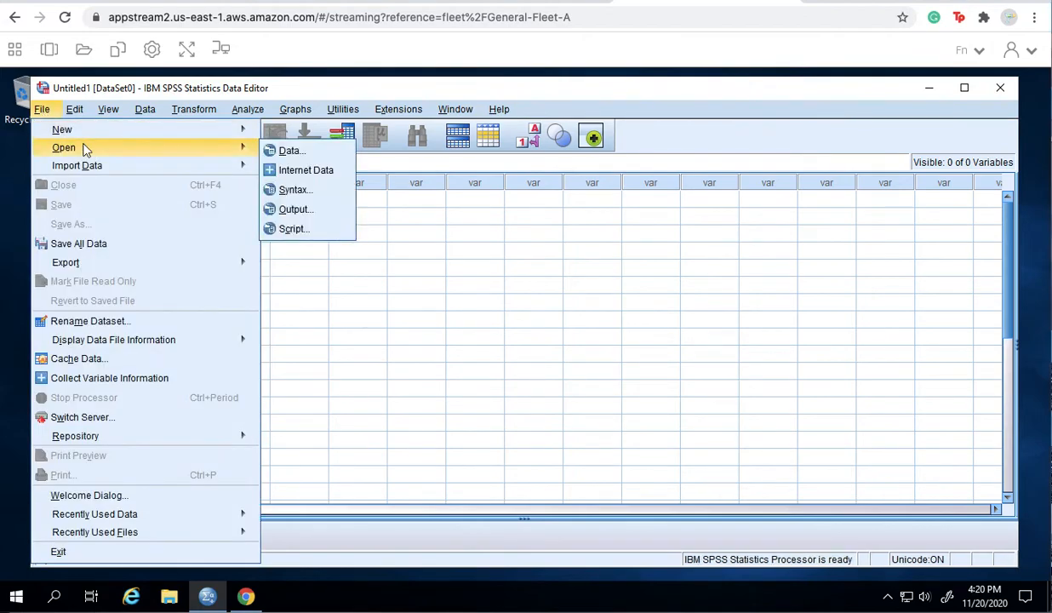
click(273, 153)
click(566, 209)
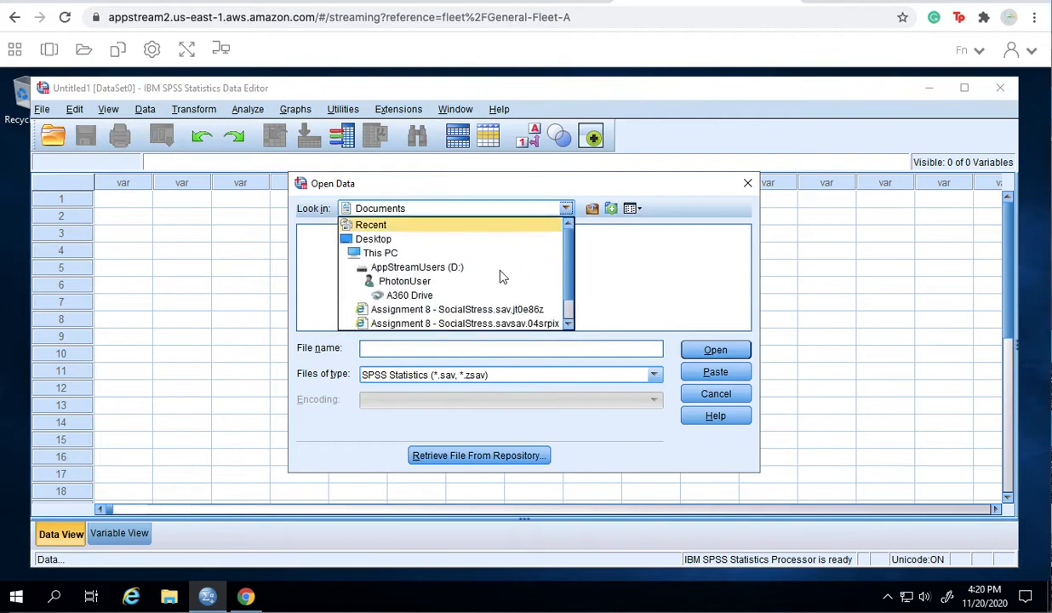
scroll(434, 308, down, 1)
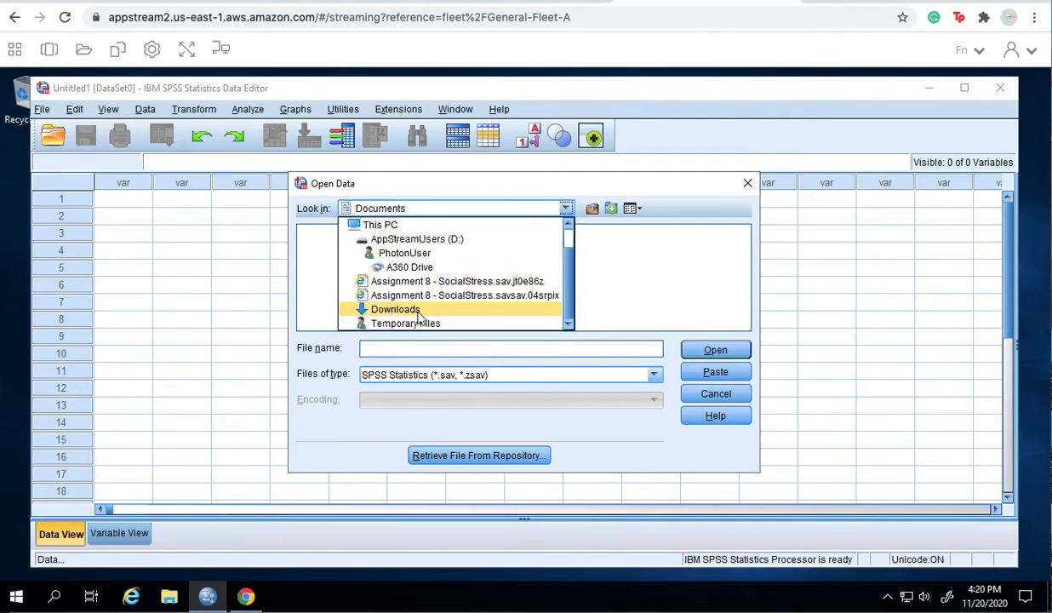
click(413, 310)
click(393, 236)
double_click(392, 236)
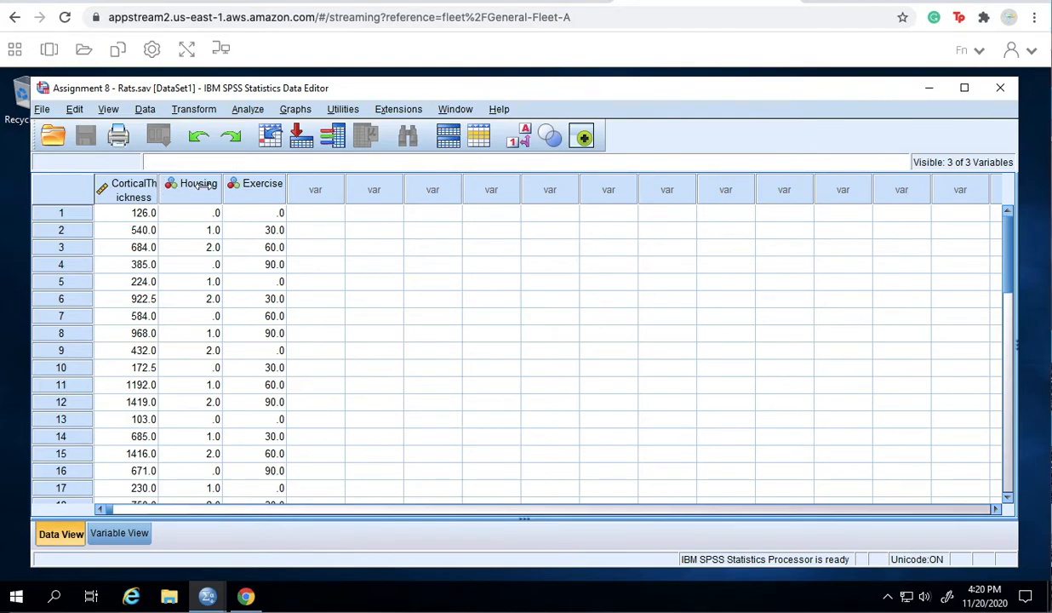
- Widen the data columns and auto-fit the CorticalThickness column to its header
drag(222, 189, 232, 190)
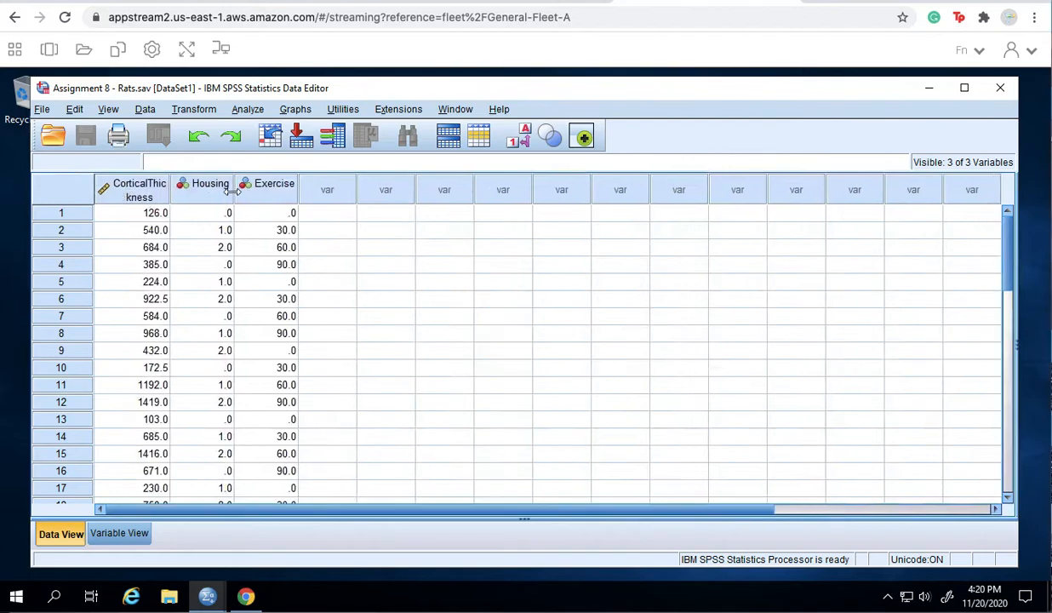
double_click(232, 190)
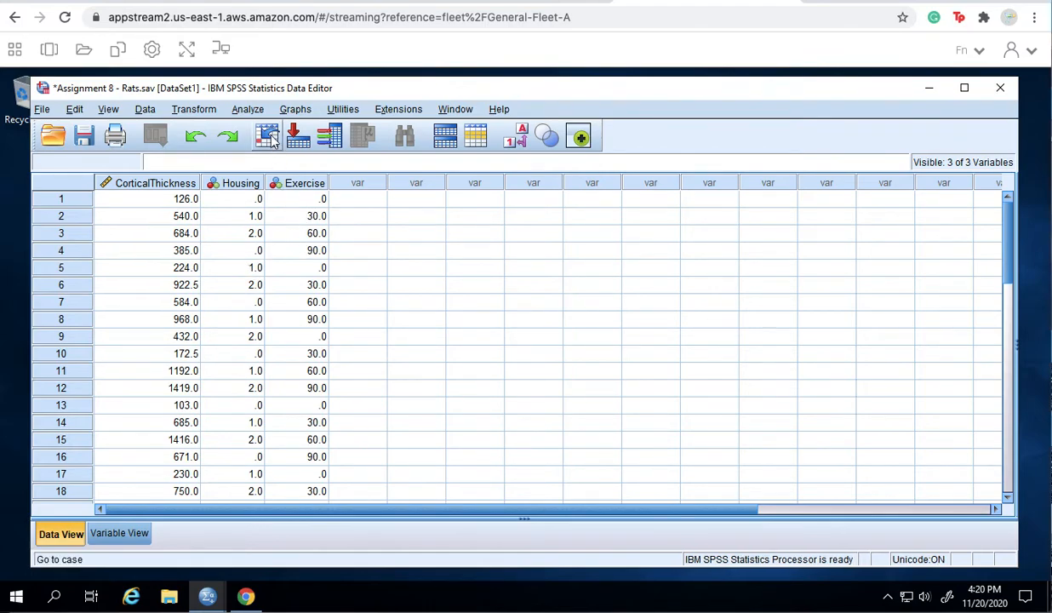
- In General Linear Model > Univariate, make CorticalThickness dependent and Housing, Exercise fixed factors
click(248, 110)
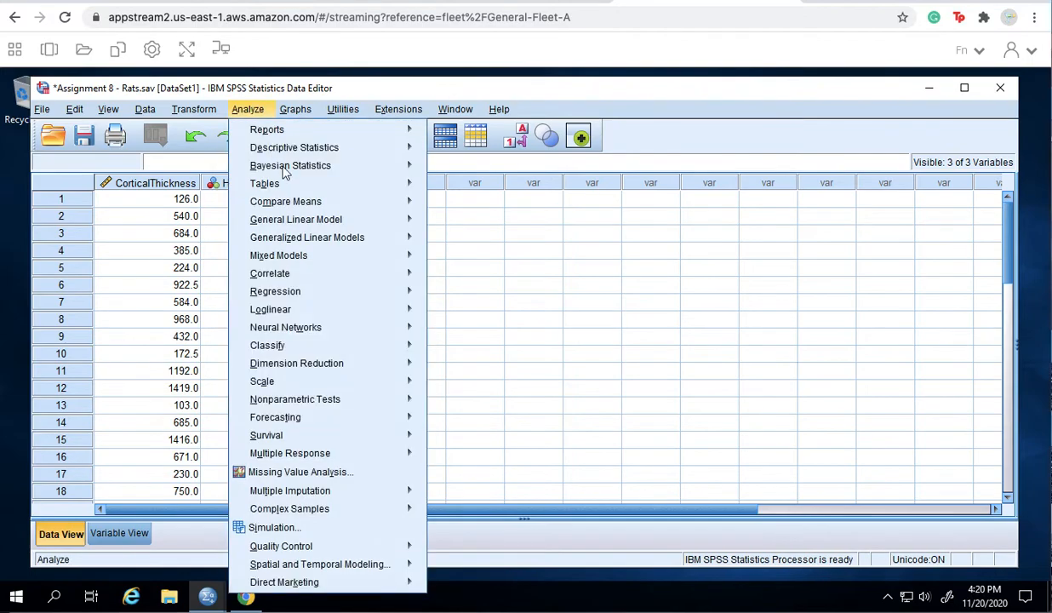
mouse_move(292, 226)
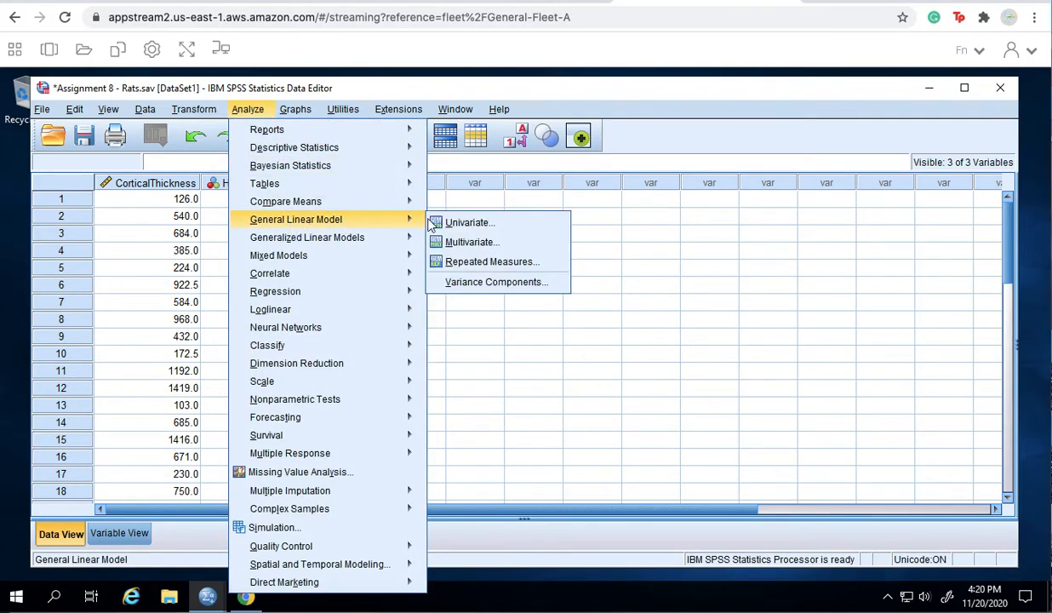
click(455, 222)
click(435, 224)
drag(435, 223, 523, 214)
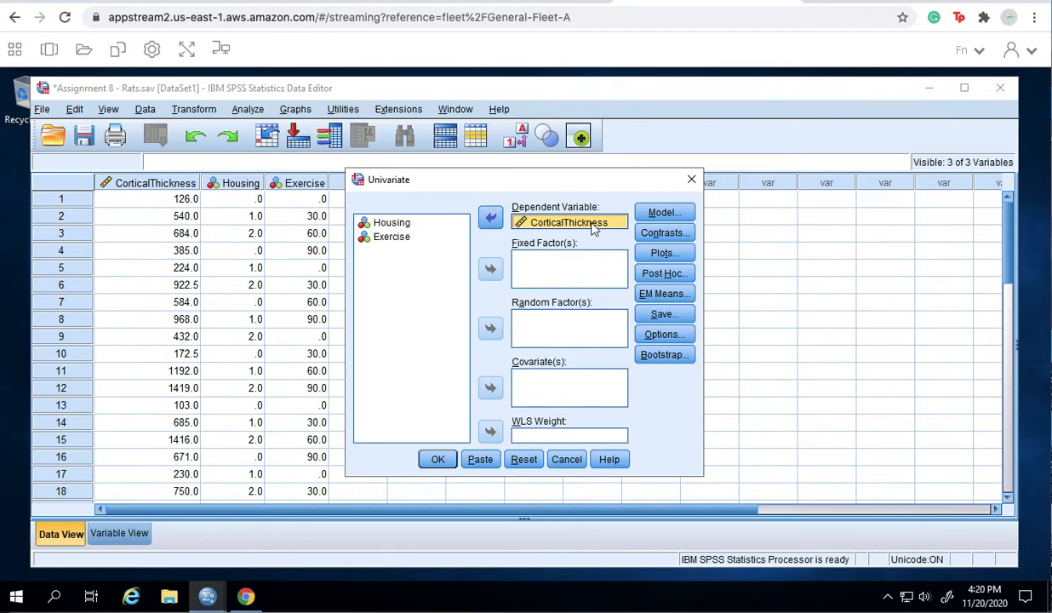
click(400, 224)
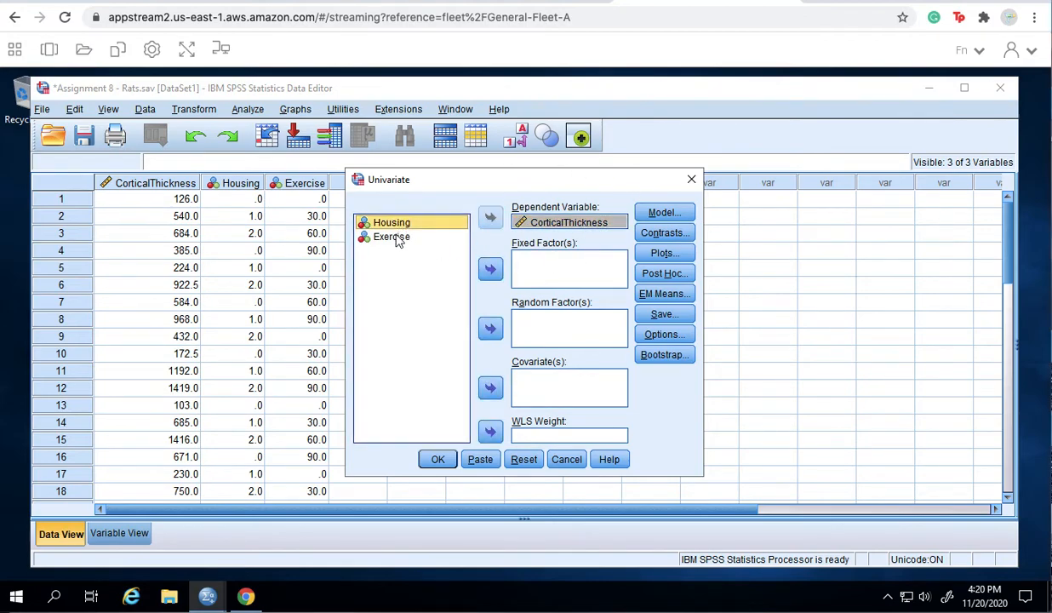
shift+click(396, 238)
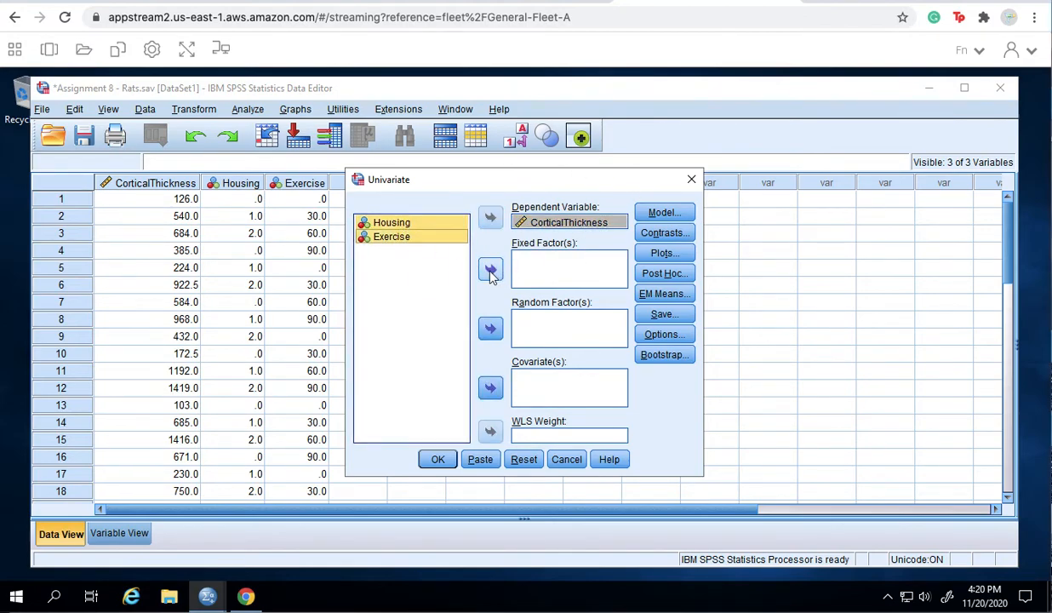
click(490, 271)
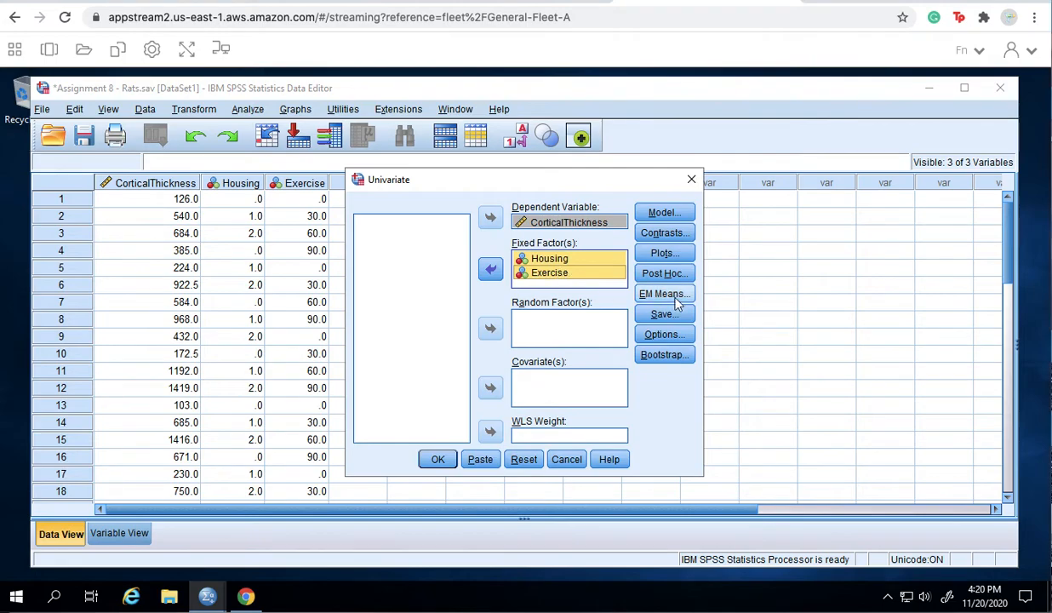
- Turn on Estimates of effect size in the Univariate Options
click(661, 338)
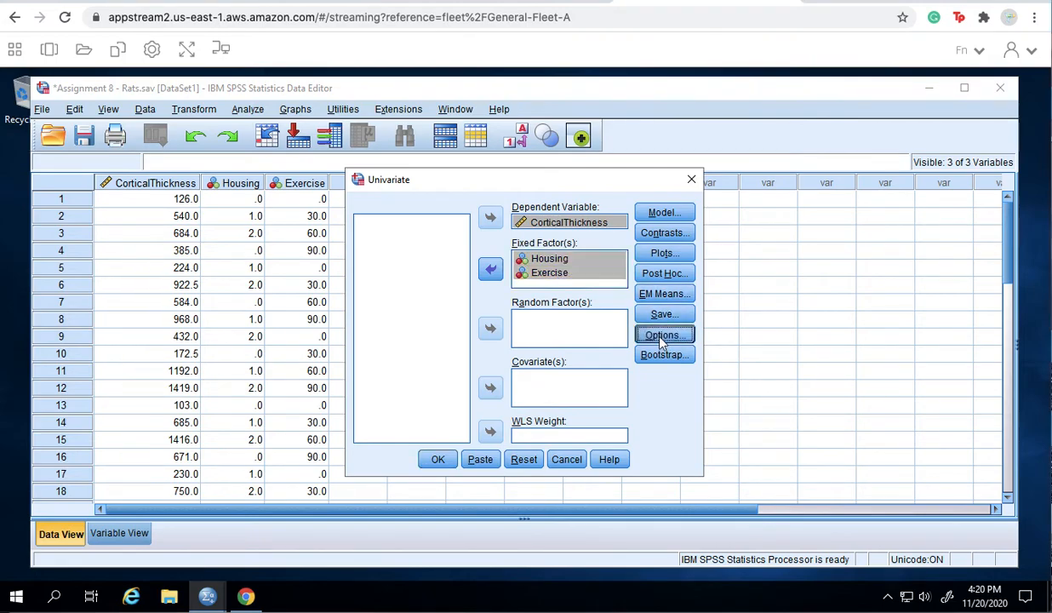
click(436, 201)
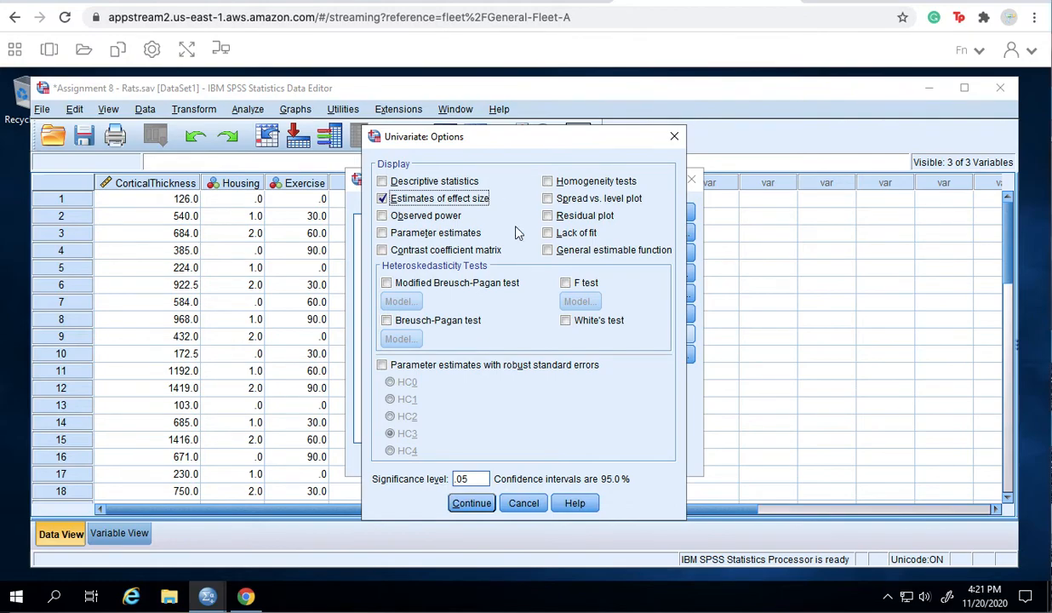
click(470, 502)
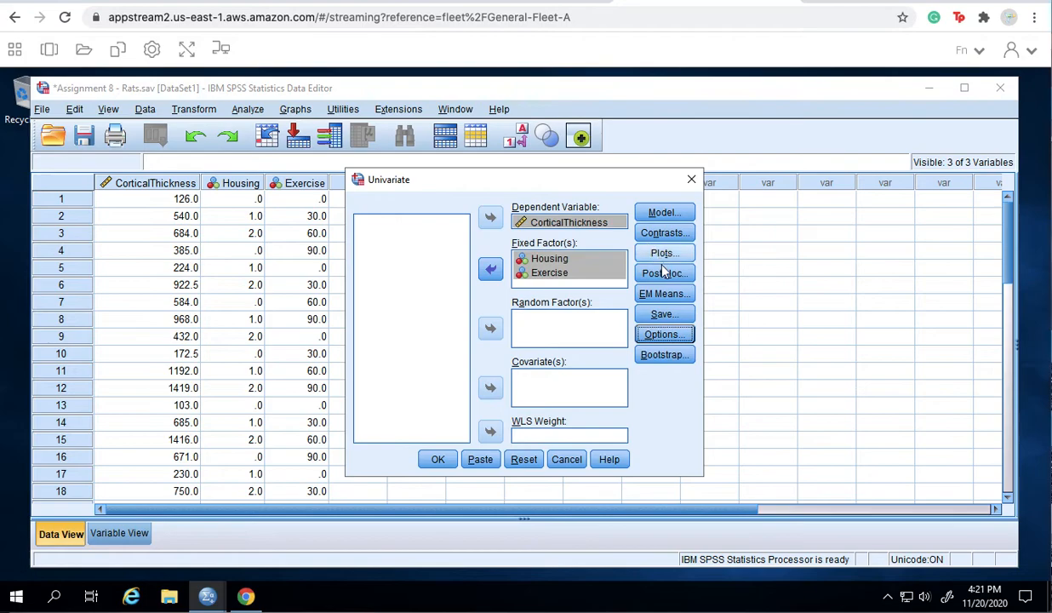
- Request Tukey post hoc tests for Exercise and run the two-way ANOVA
click(663, 274)
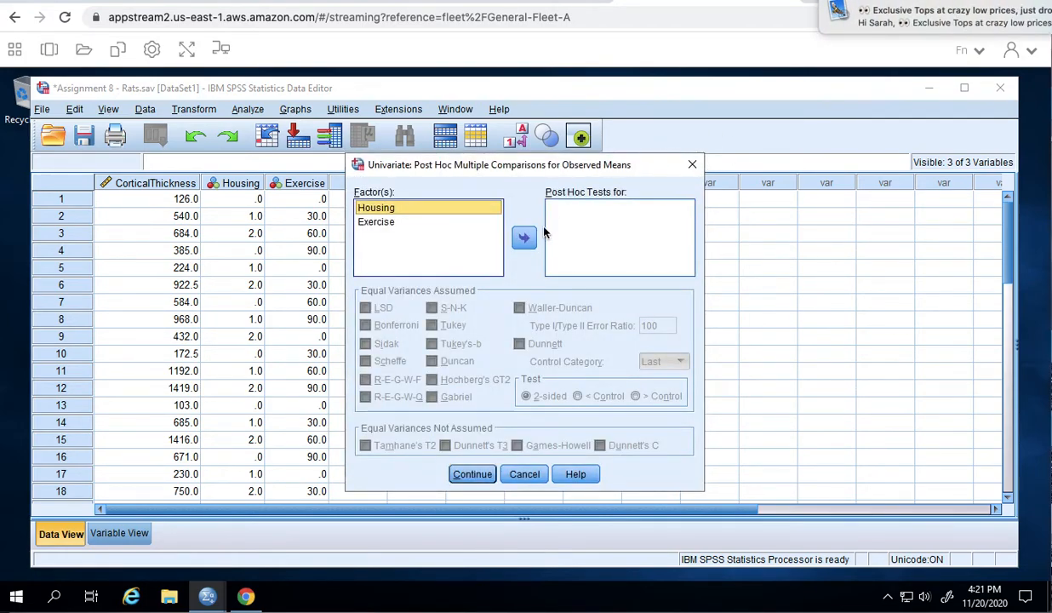
click(388, 223)
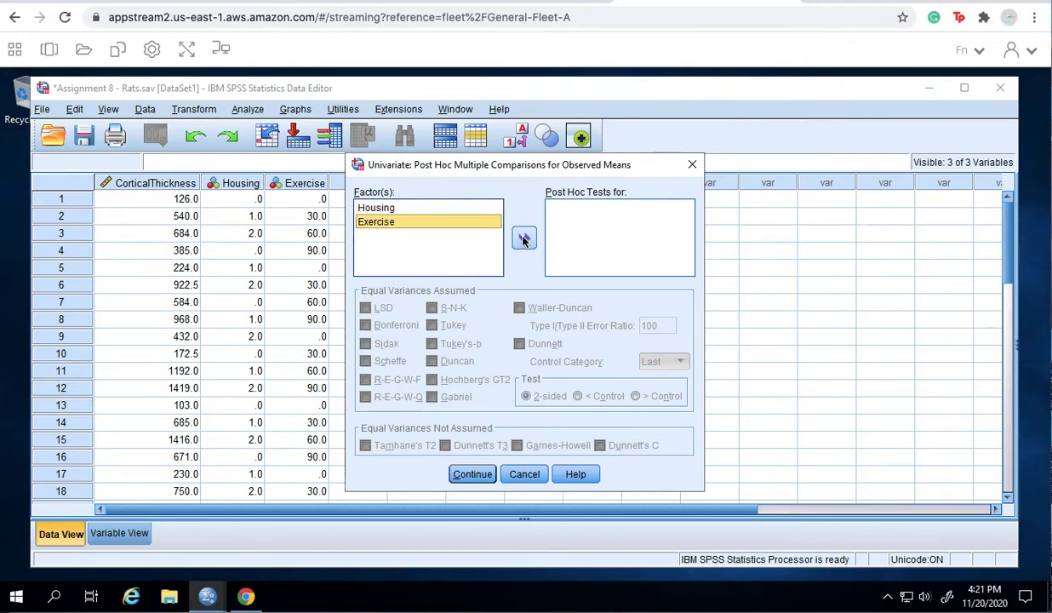
click(523, 240)
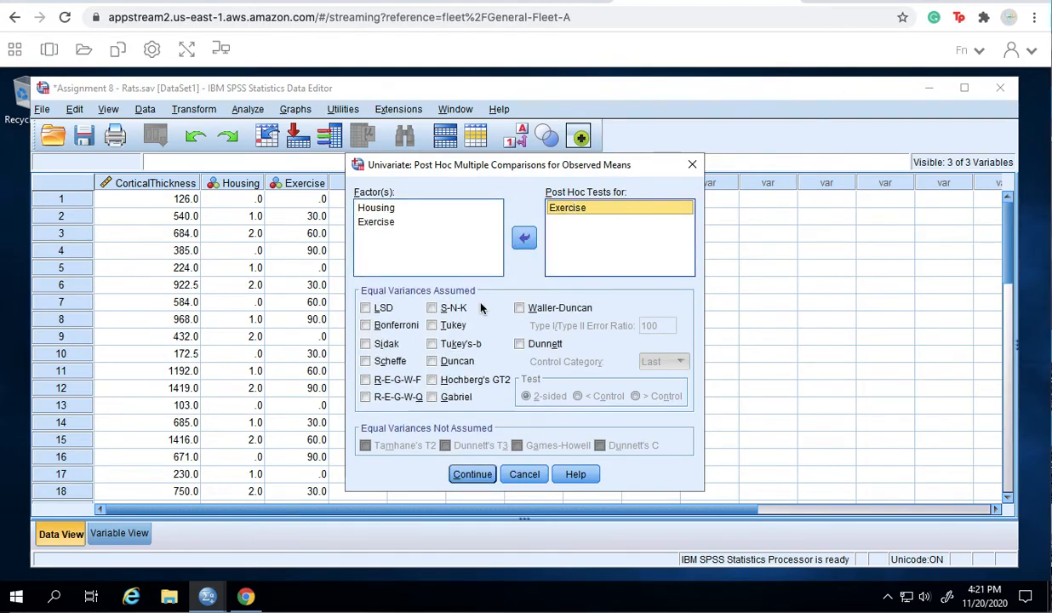
click(432, 326)
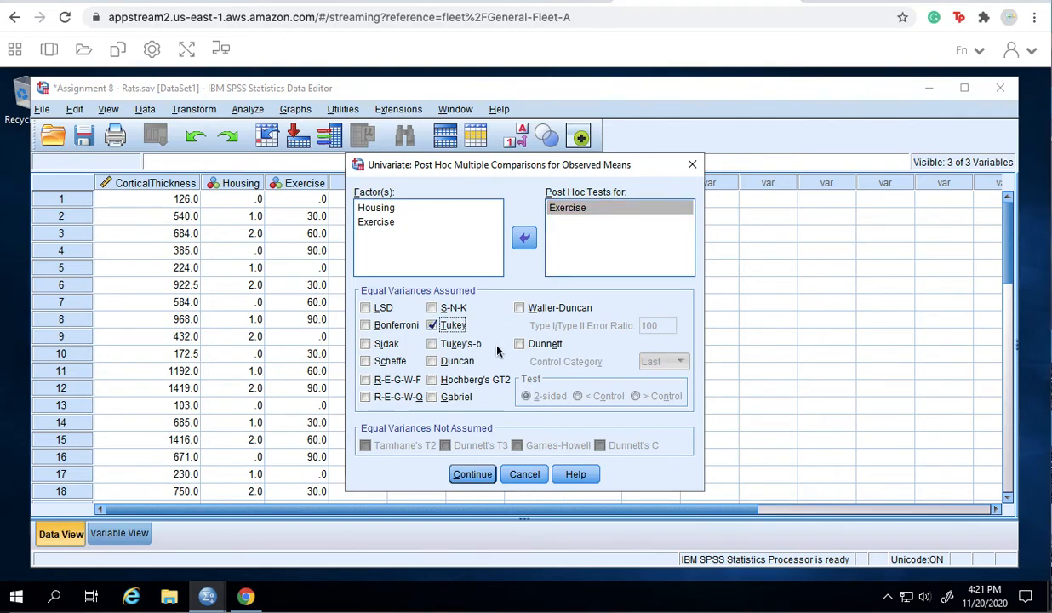
click(473, 474)
click(436, 459)
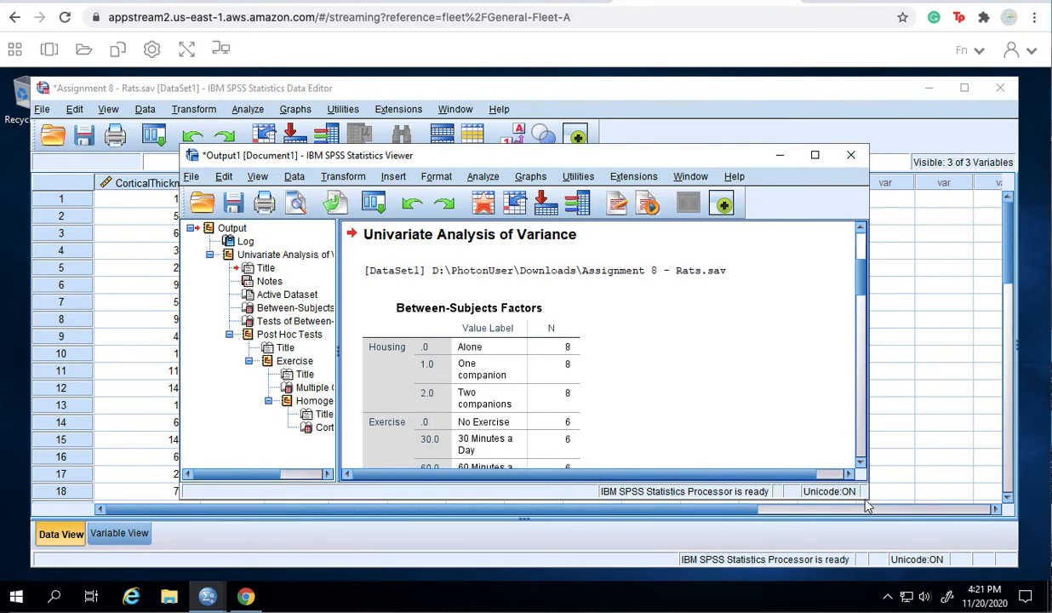
- Make the Viewer window taller and wider, then scroll to the Tests of Between-Subjects Effects table
drag(857, 502, 952, 536)
drag(870, 446, 994, 439)
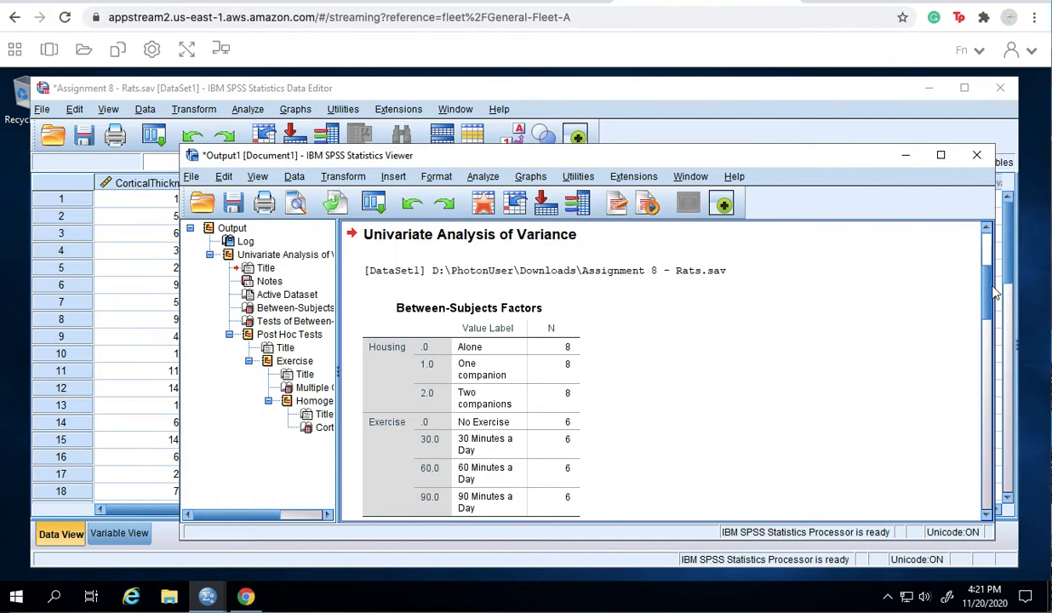
drag(988, 291, 988, 304)
click(549, 256)
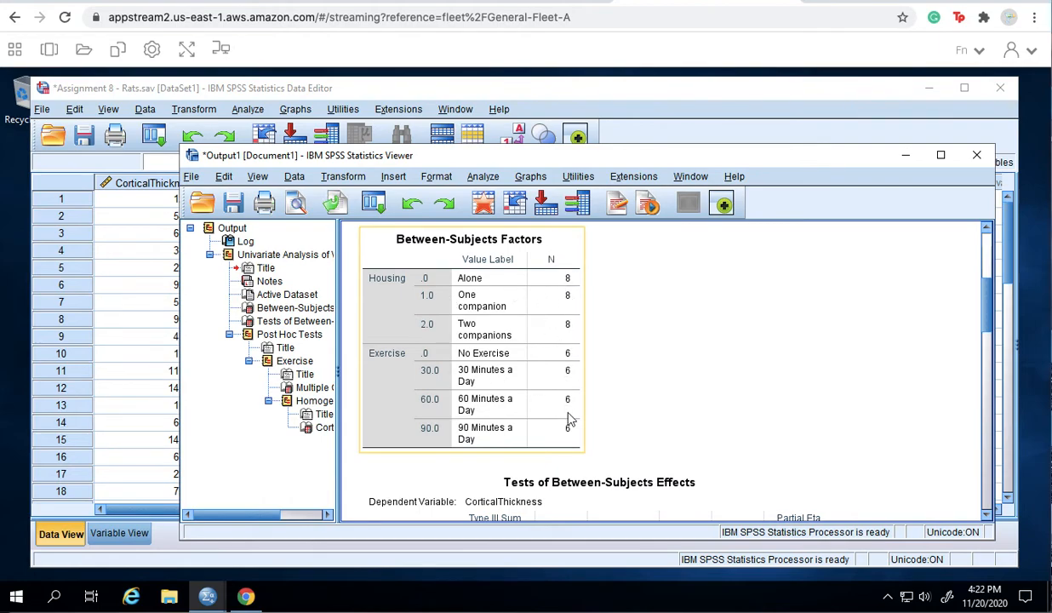
click(640, 368)
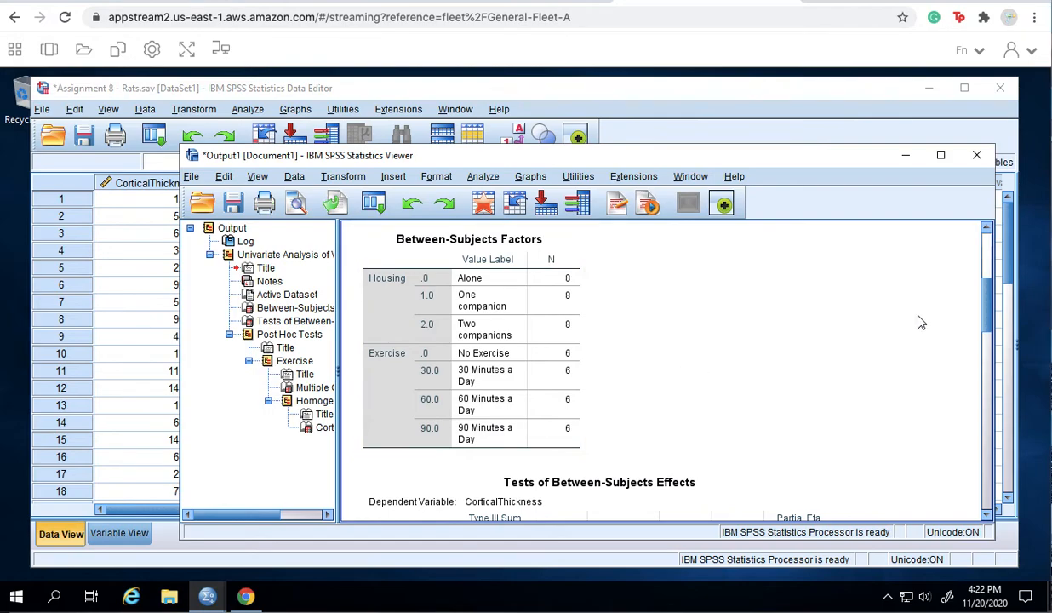
drag(989, 311, 991, 349)
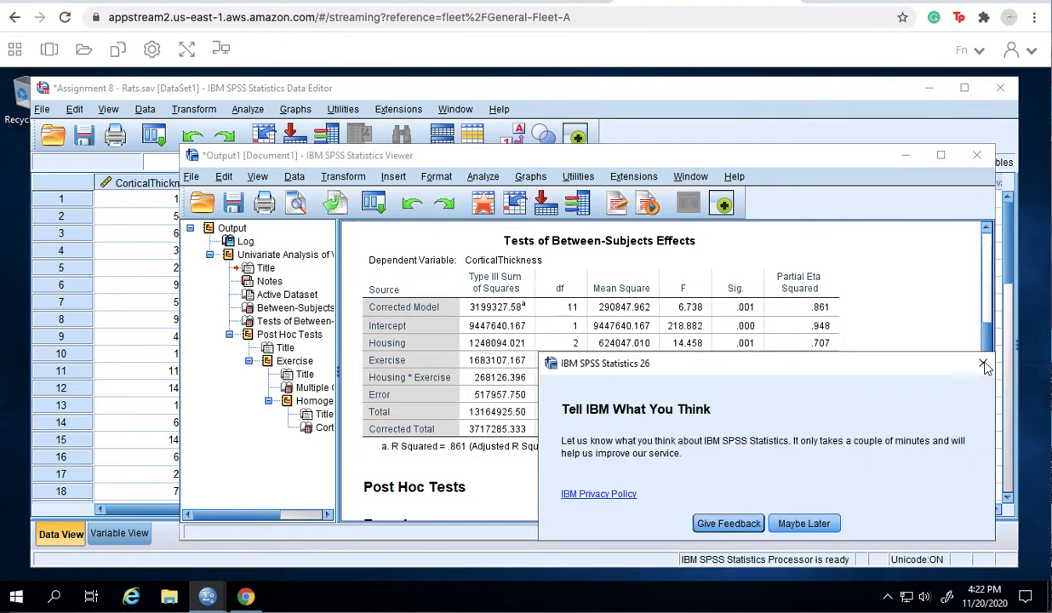
- Close the 'Tell IBM What You Think' popup covering the effects table
click(981, 362)
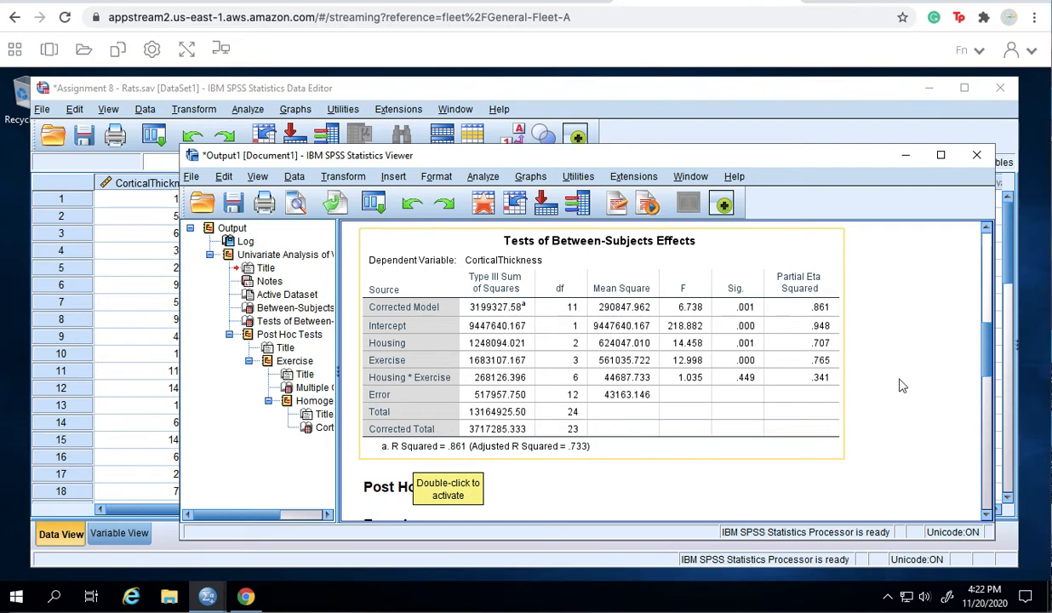
drag(987, 351, 990, 419)
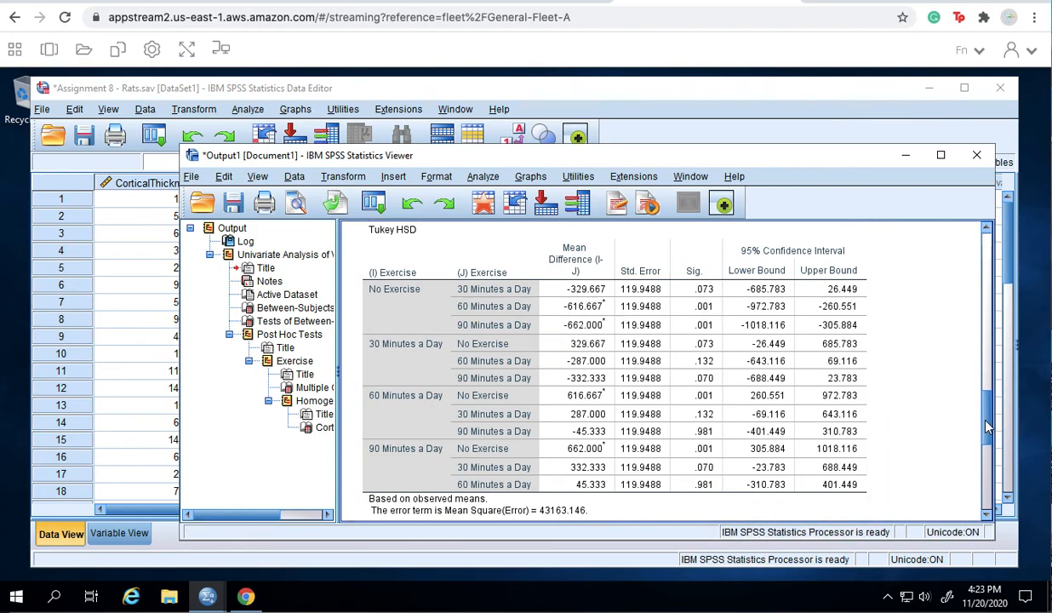
drag(987, 425, 1004, 228)
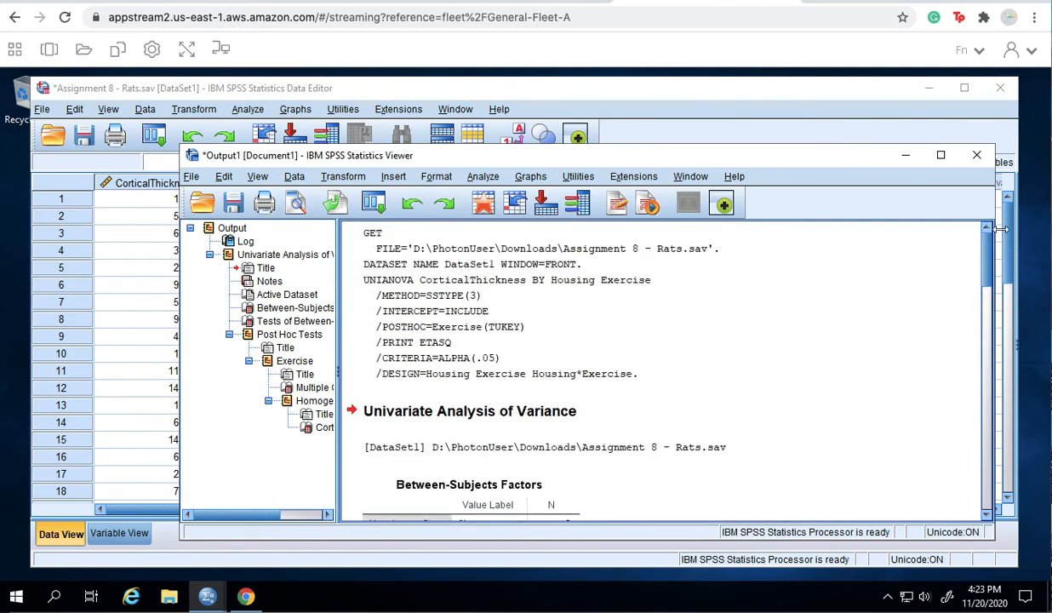
- Cancel the accidental Save Output As, then close Output1 choosing No to saving
click(976, 156)
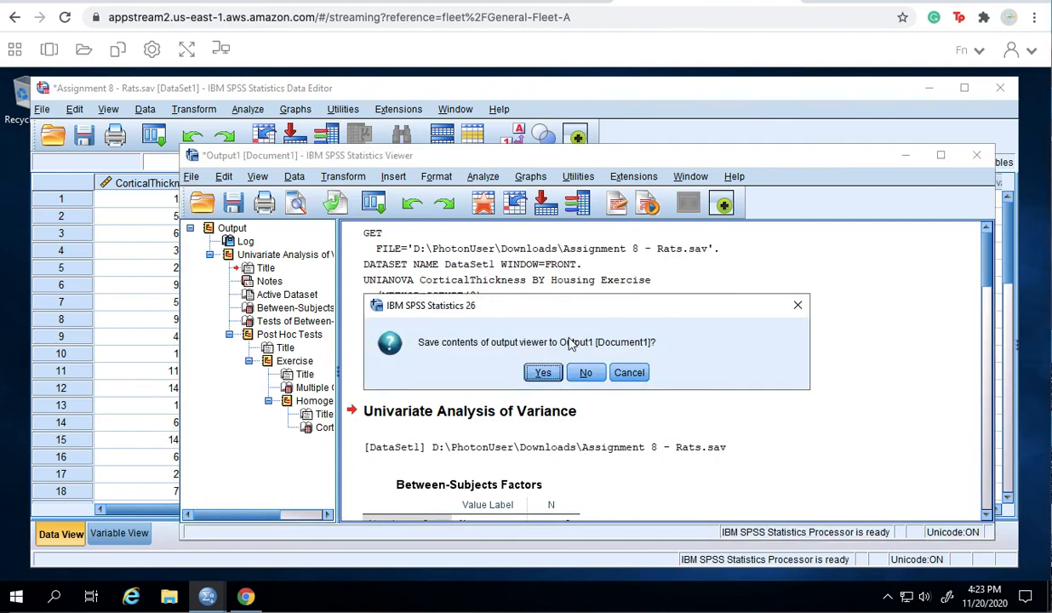
click(543, 373)
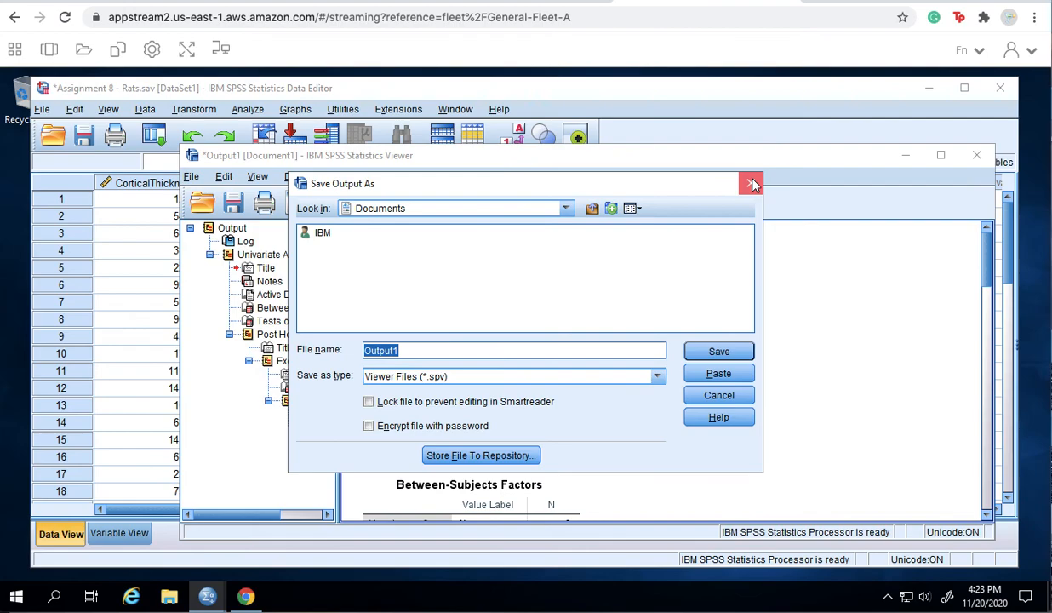
click(752, 184)
click(977, 156)
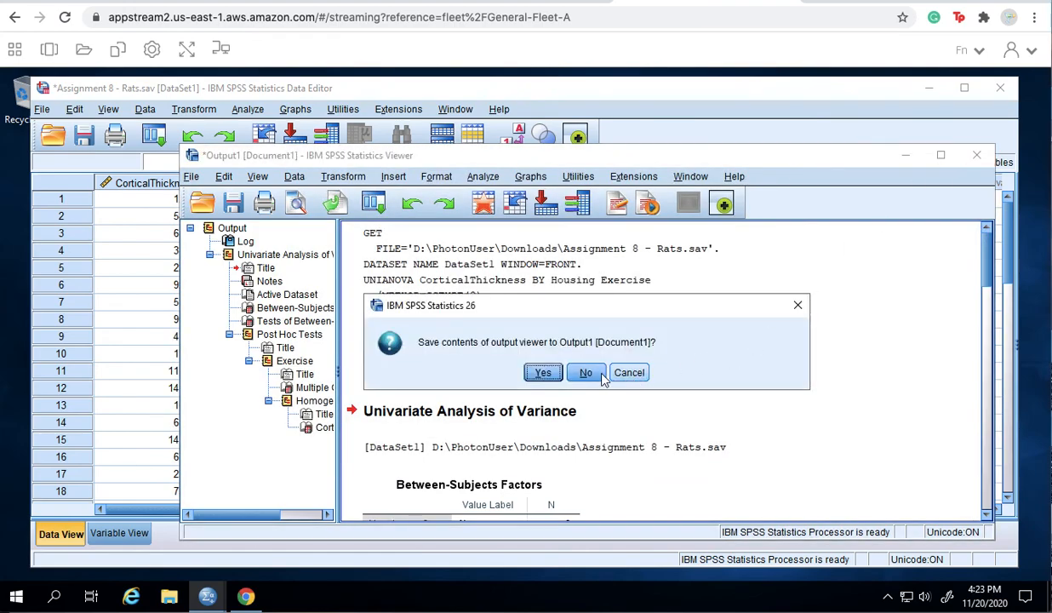
click(586, 372)
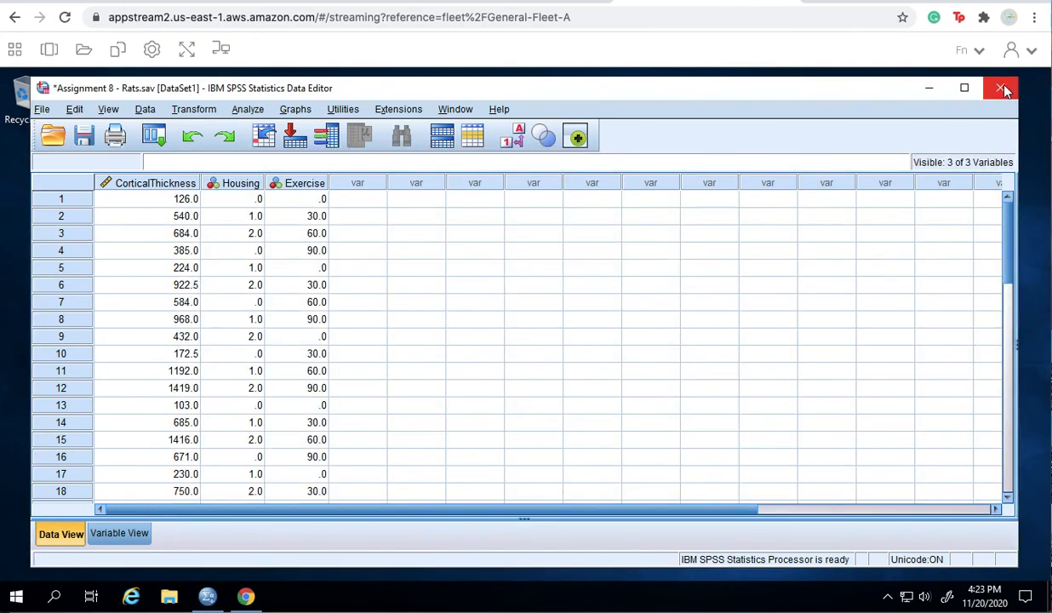